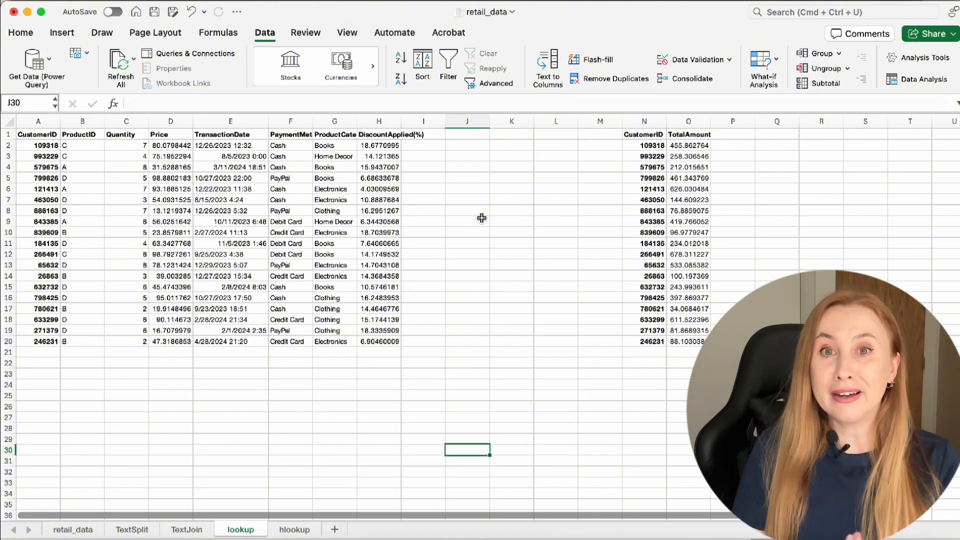
pyautogui.click(423, 167)
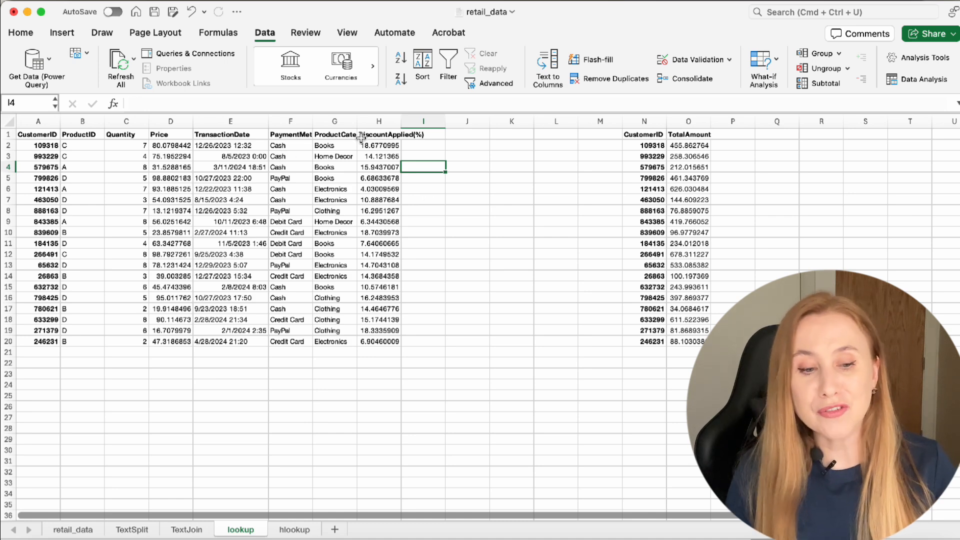
pyautogui.moveTo(361, 136); pyautogui.dragTo(125, 330)
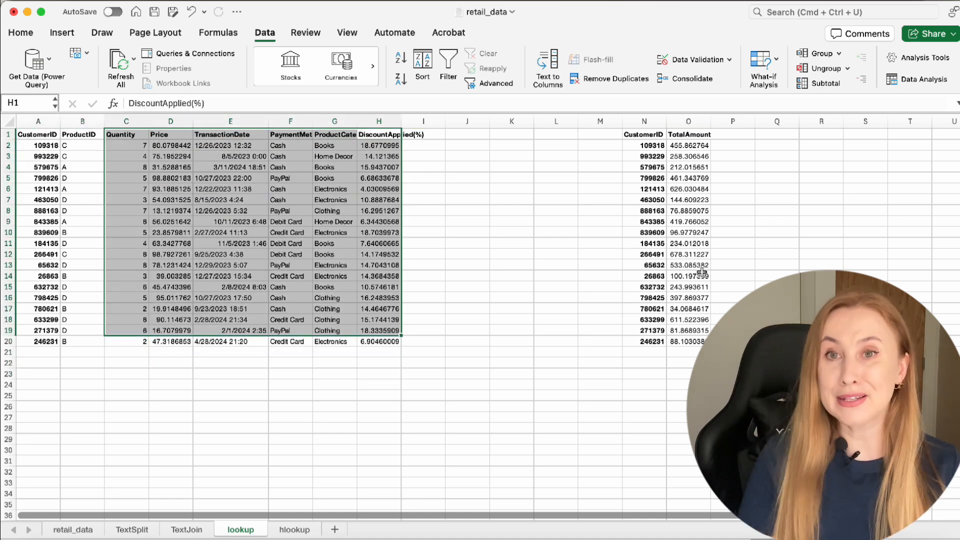
pyautogui.click(471, 233)
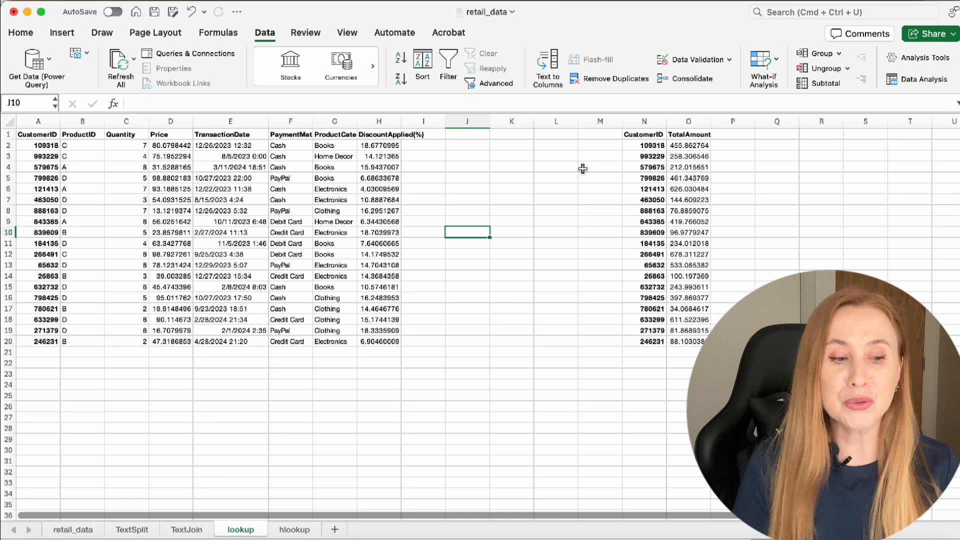
pyautogui.click(675, 123)
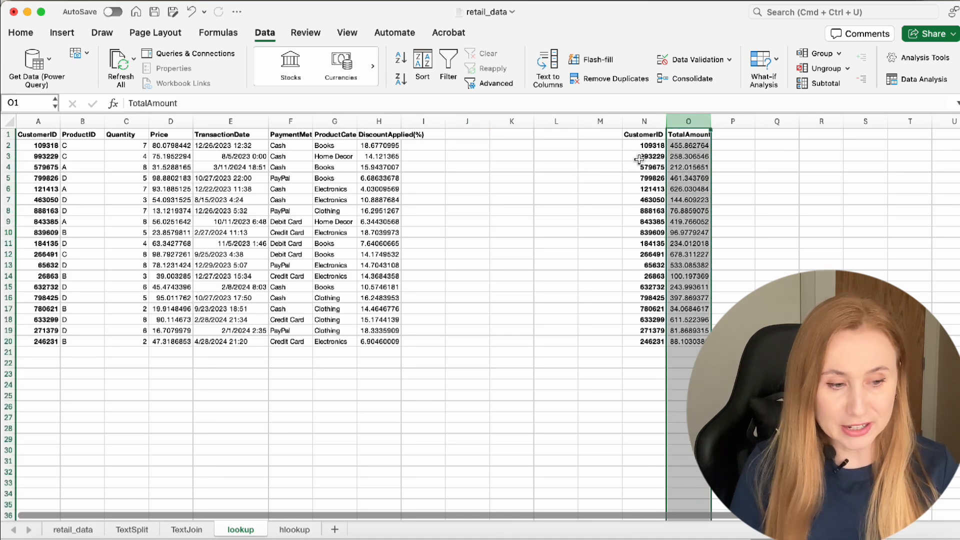
pyautogui.press('super+c')
pyautogui.click(700, 146)
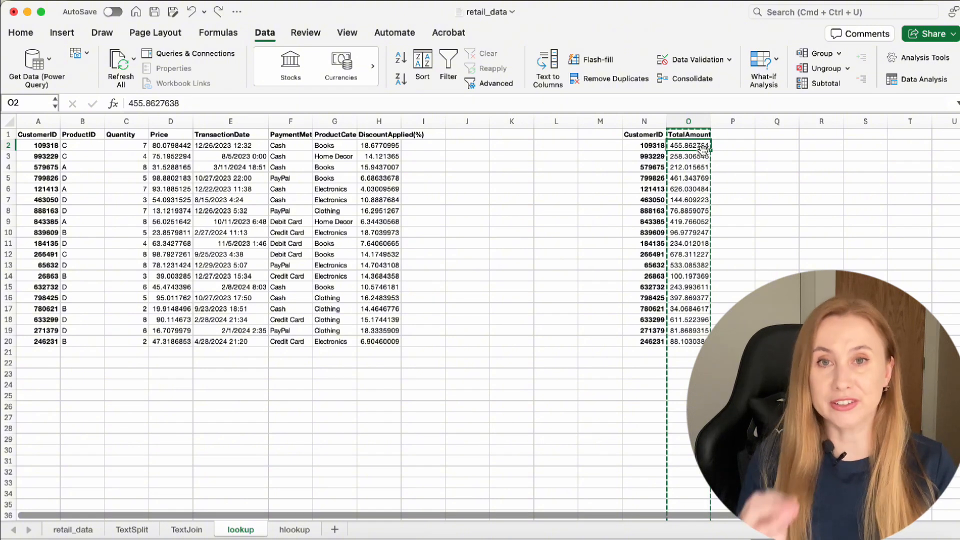
# Start a VLOOKUP formula in cell I2 with the customer ID in A2 as the lookup value.
pyautogui.click(427, 146)
pyautogui.write('=v')
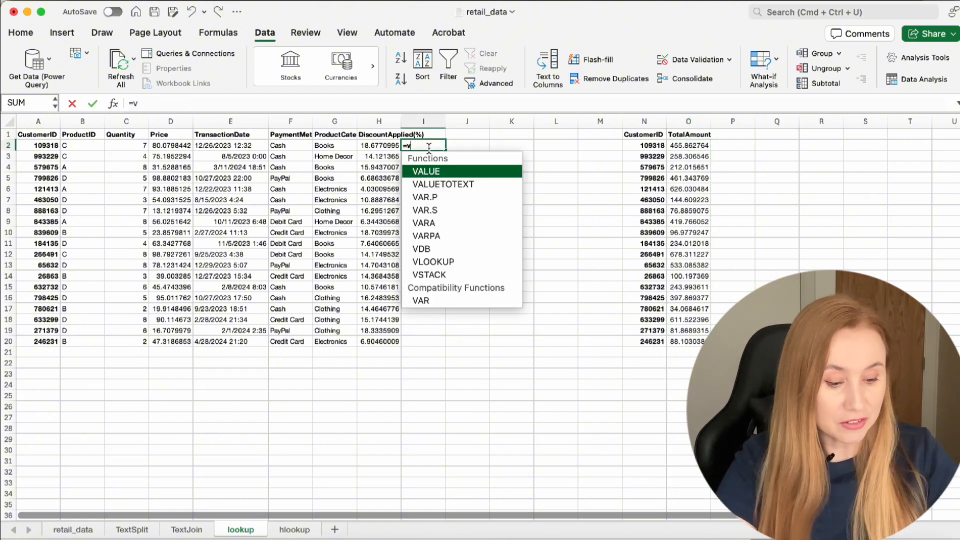
pyautogui.write('lookup(')
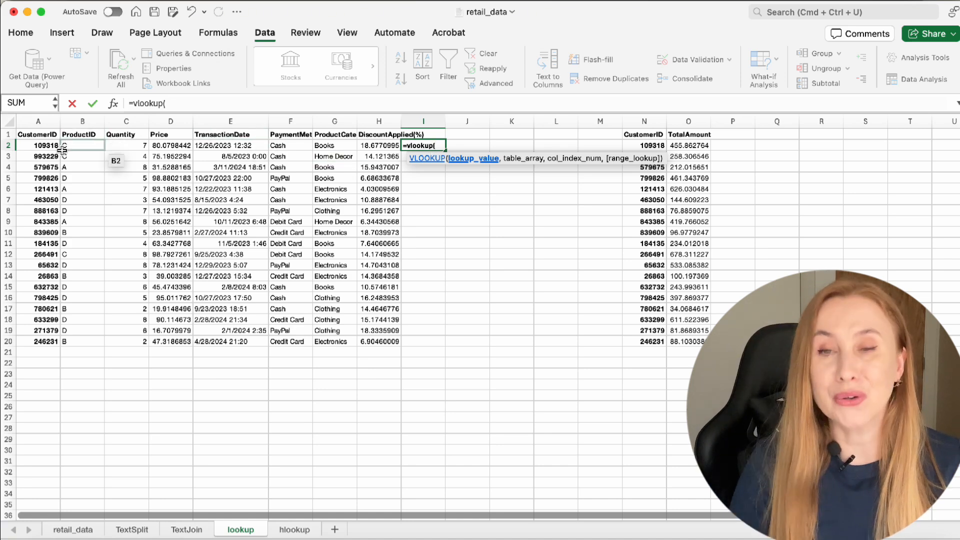
pyautogui.click(33, 148)
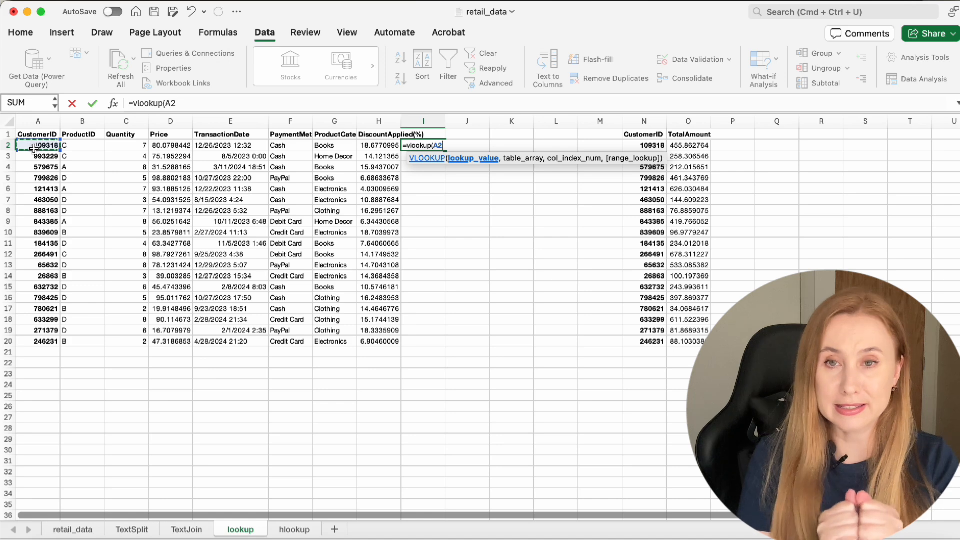
pyautogui.press('BackSpace')
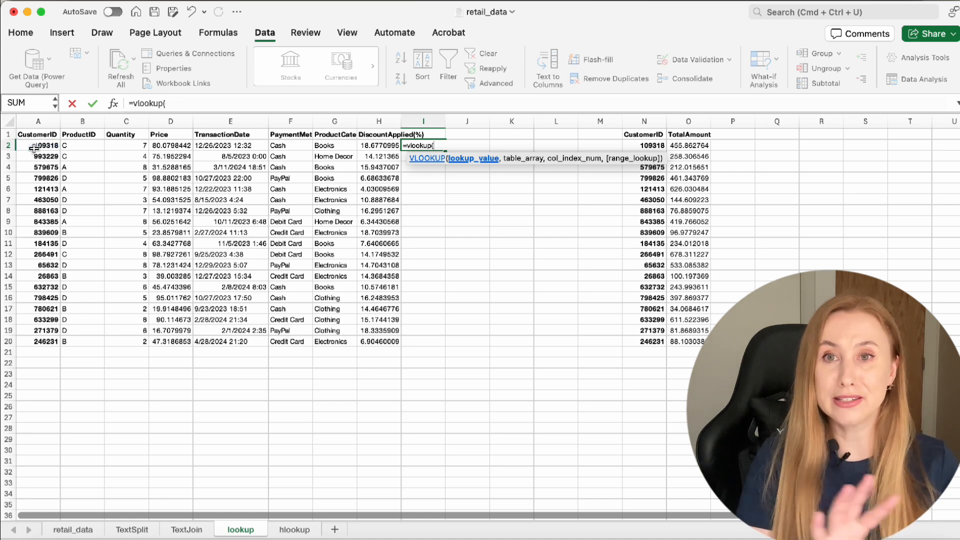
pyautogui.click(34, 148)
pyautogui.write(',')
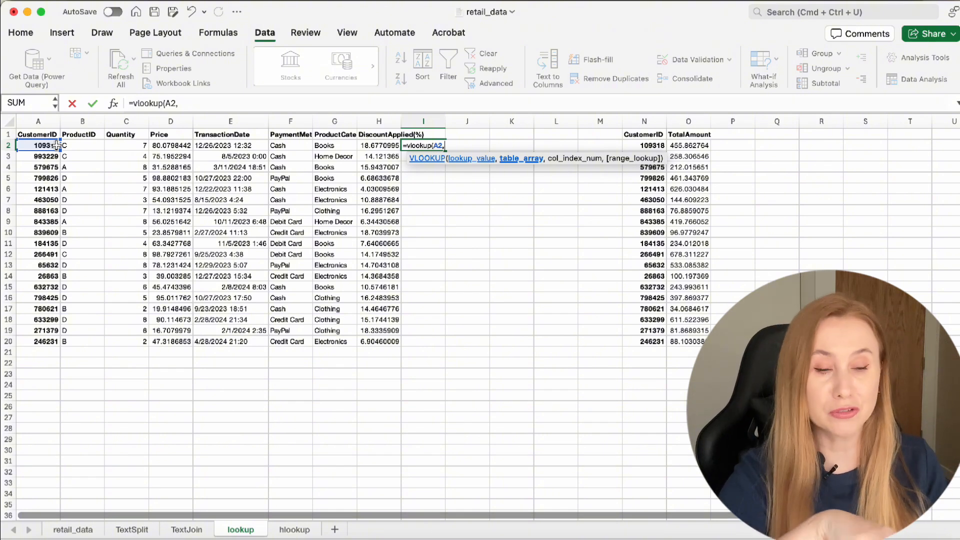
# Complete the VLOOKUP in I2 with table array N1:O20, column index 2 and FALSE for an exact match.
pyautogui.click(654, 134)
pyautogui.moveTo(654, 134); pyautogui.dragTo(679, 343)
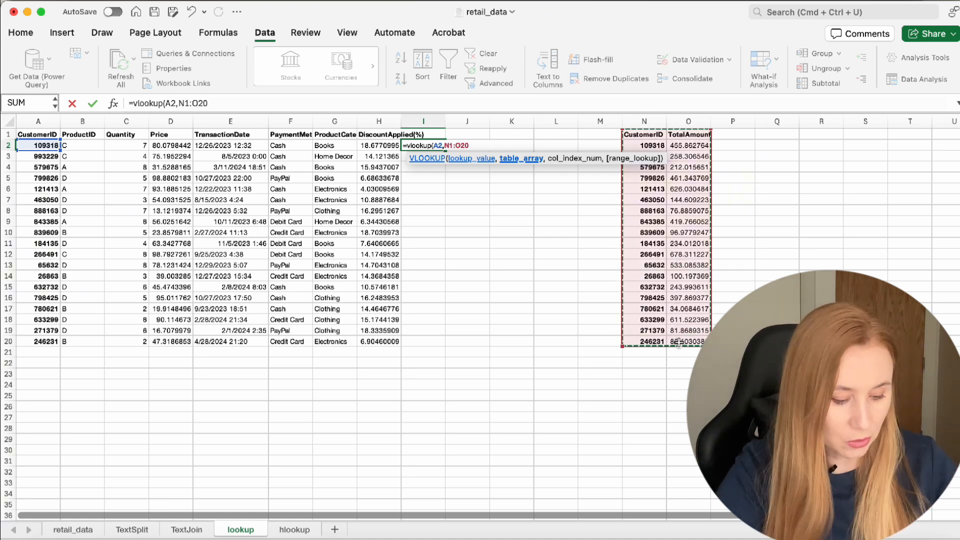
pyautogui.write(',')
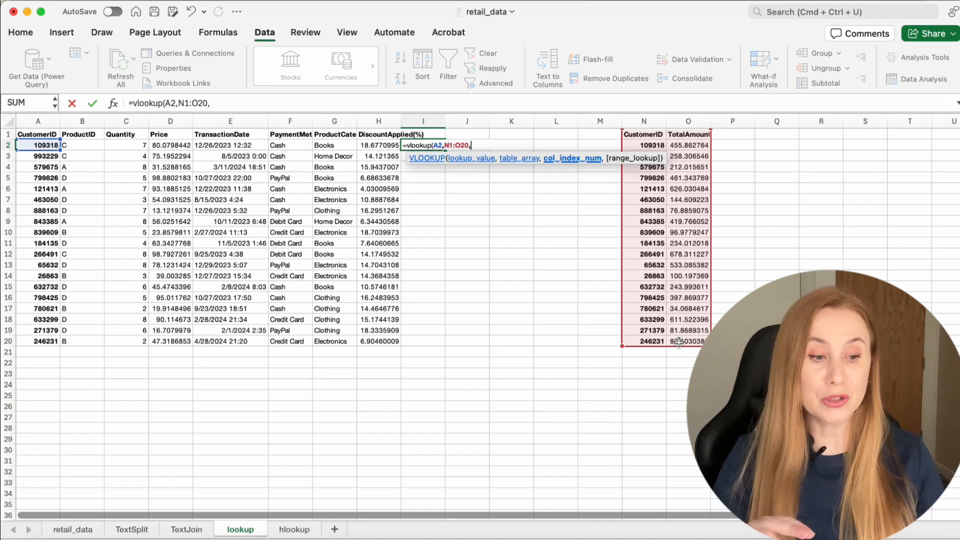
pyautogui.write('2,')
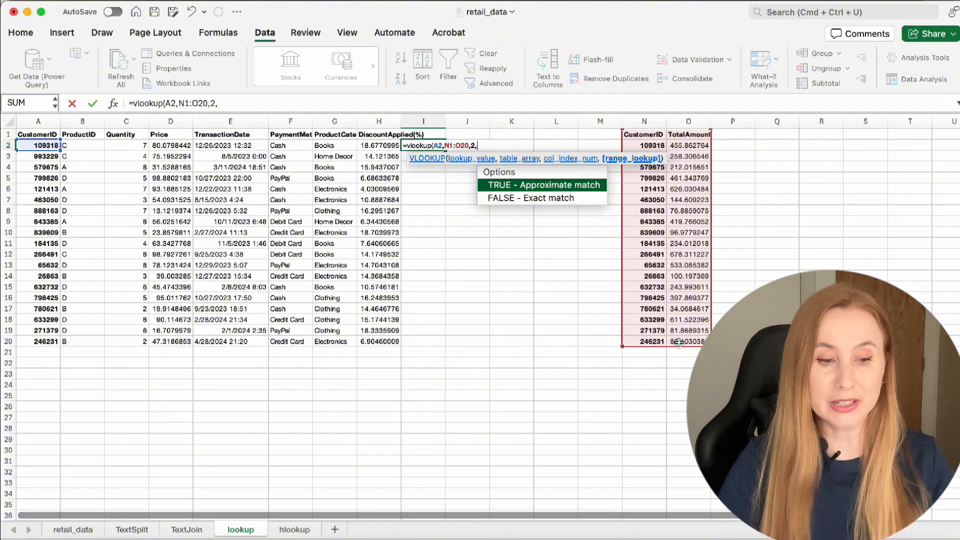
pyautogui.doubleClick(525, 200)
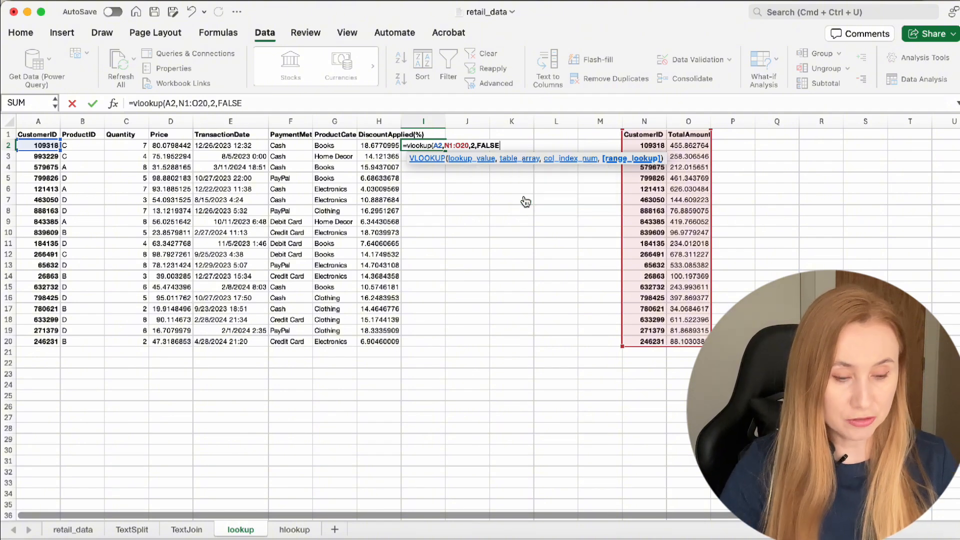
pyautogui.write(')')
pyautogui.press('Return')
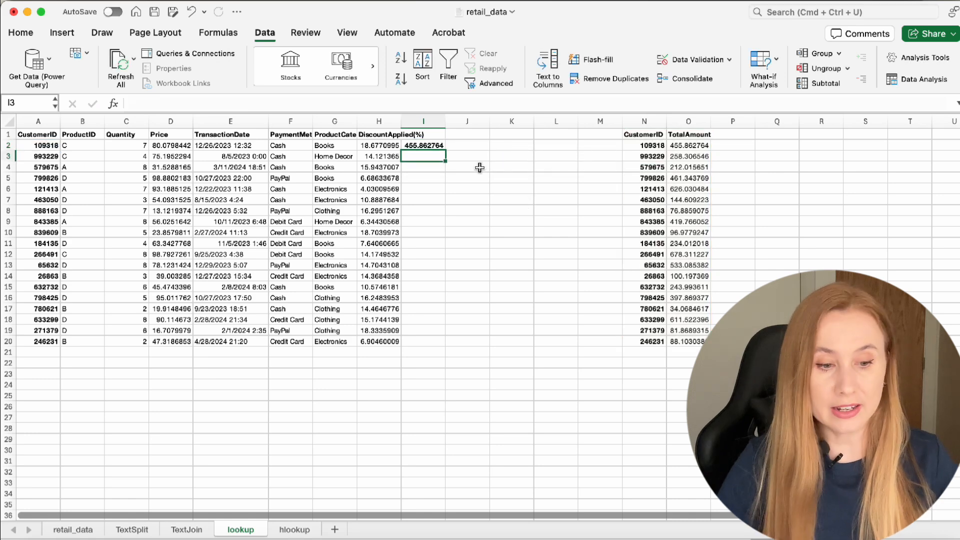
# Fill the VLOOKUP from I2 down to I3 and compare the references in both formulas.
pyautogui.click(433, 145)
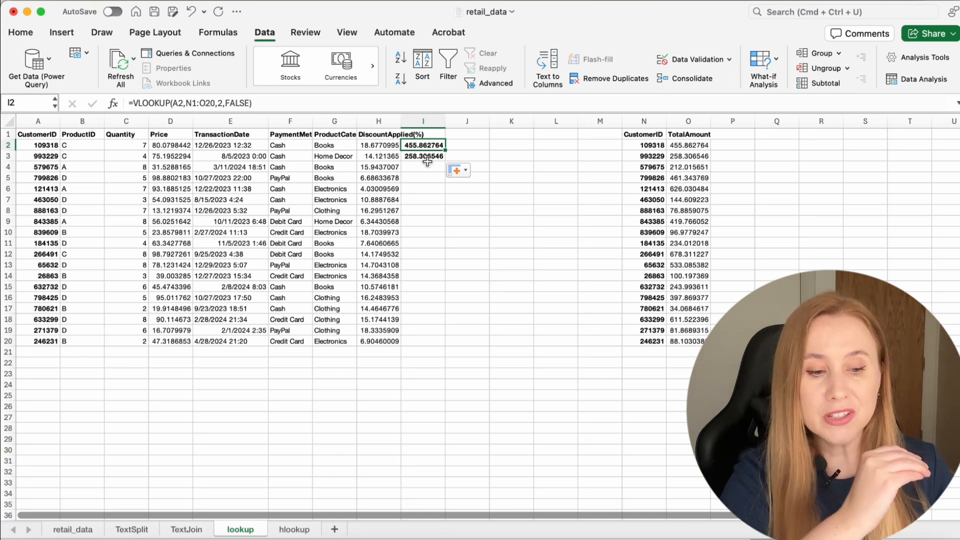
pyautogui.click(426, 157)
pyautogui.click(419, 146)
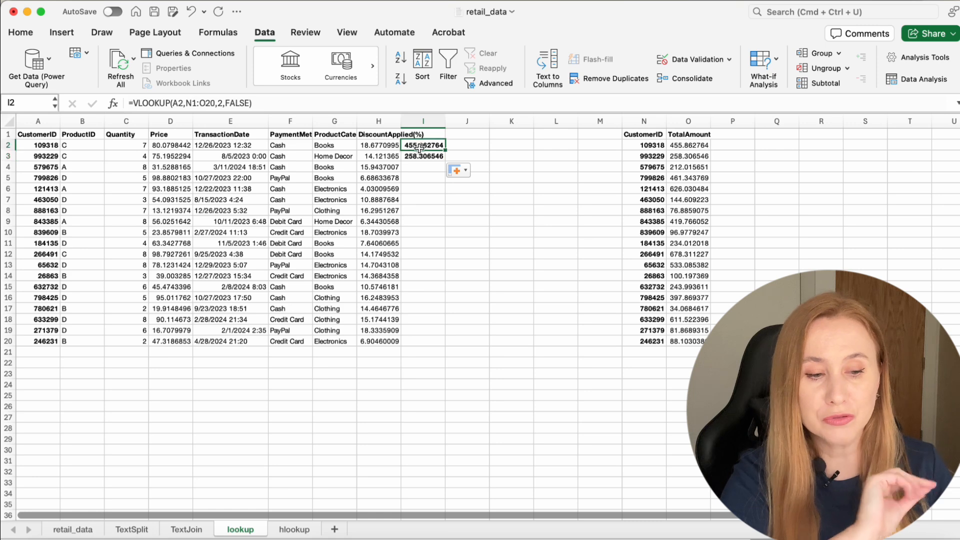
pyautogui.click(422, 158)
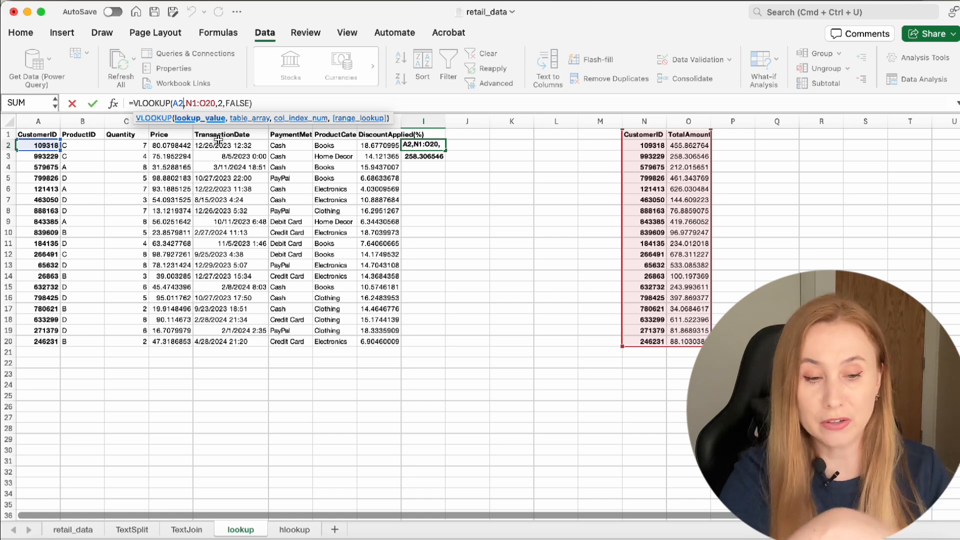
# Make the table array in I2's VLOOKUP absolute as $N$1:$O$20.
pyautogui.press('Right')
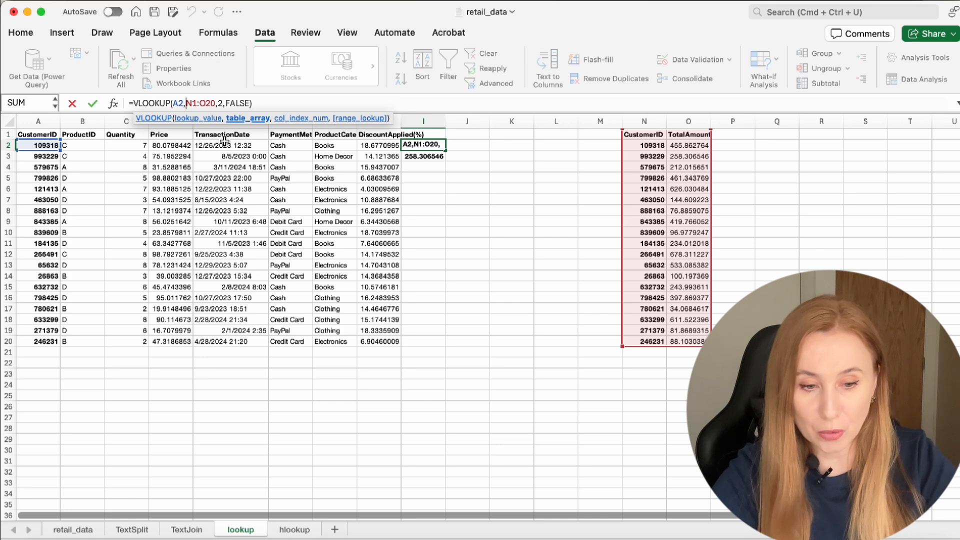
pyautogui.write('$')
pyautogui.press('Right')
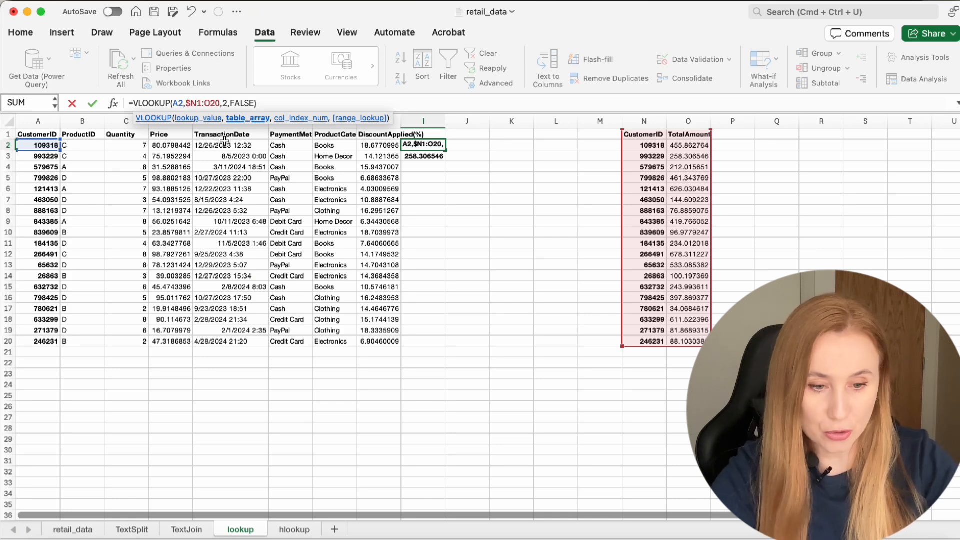
pyautogui.write('$')
pyautogui.press('Right')
pyautogui.press('Right')
pyautogui.write('$N')
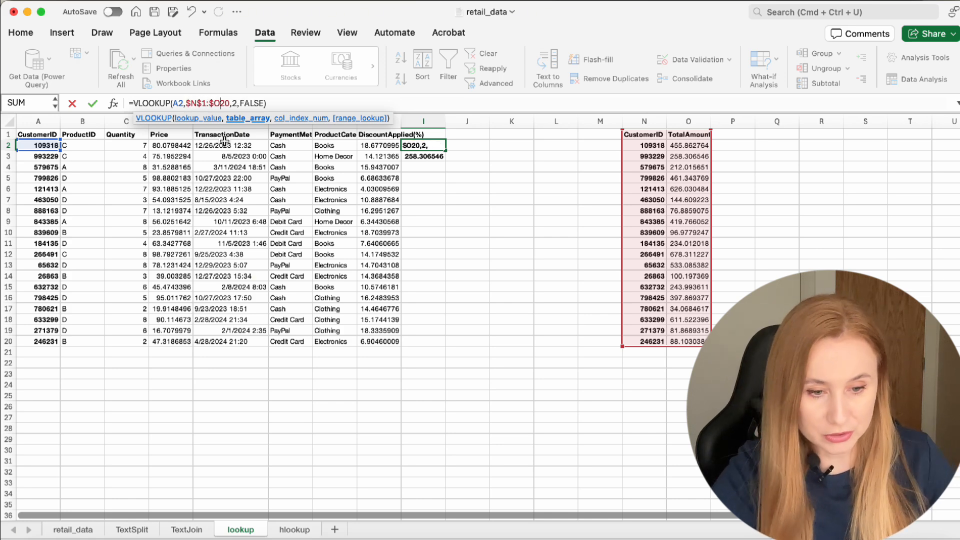
pyautogui.write('$')
pyautogui.press('Return')
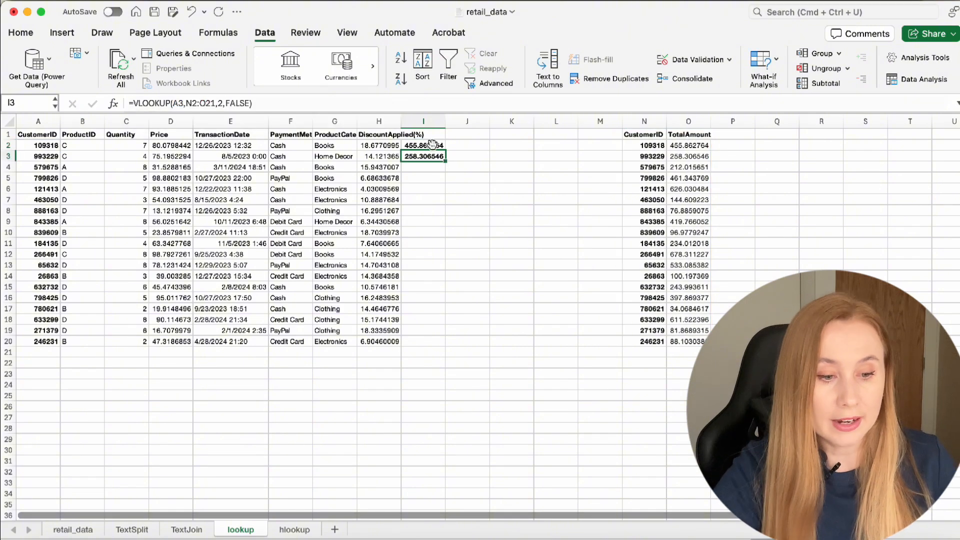
# Fill the VLOOKUP with the absolute table range from I2 down to I18 and check the copied formulas.
pyautogui.click(443, 146)
pyautogui.moveTo(445, 150); pyautogui.dragTo(422, 338)
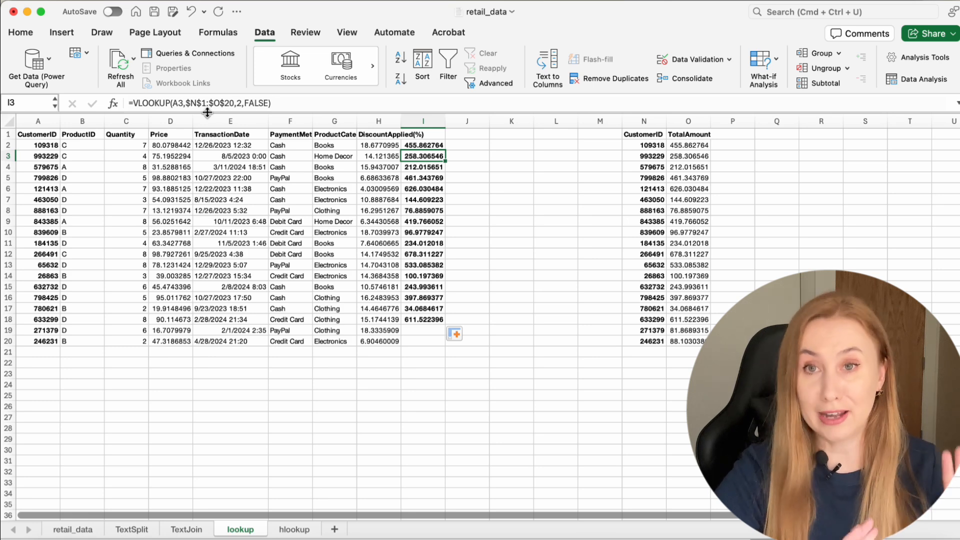
pyautogui.moveTo(424, 145); pyautogui.dragTo(410, 242)
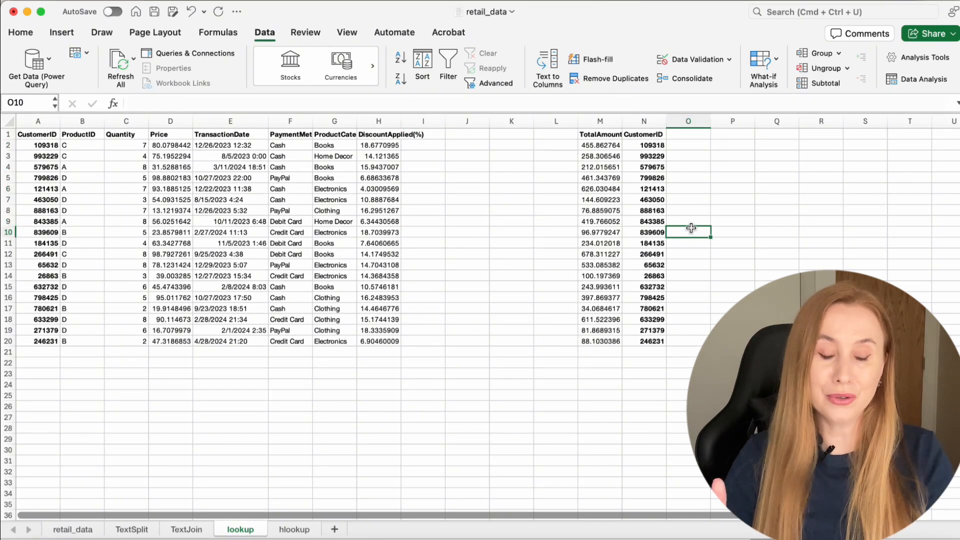
pyautogui.click(617, 155)
pyautogui.click(655, 137)
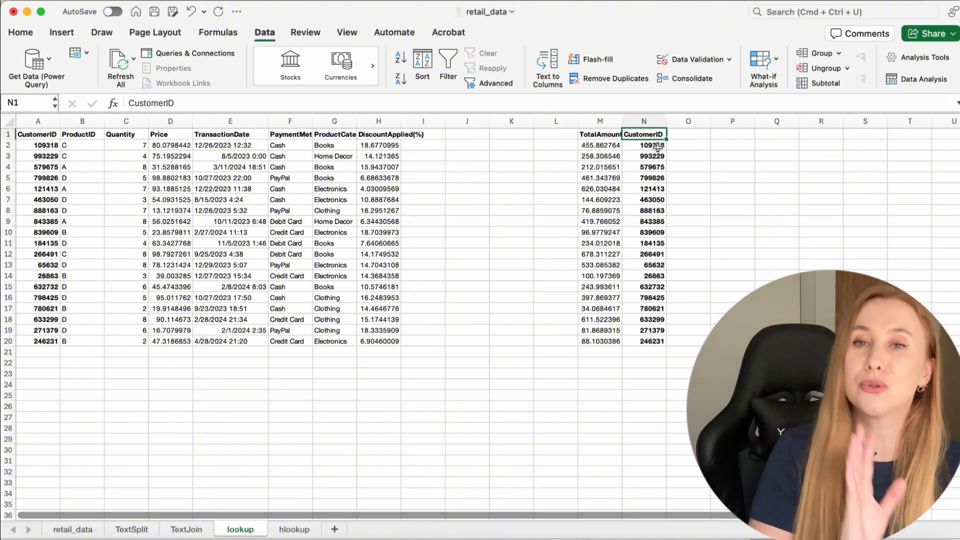
pyautogui.click(657, 146)
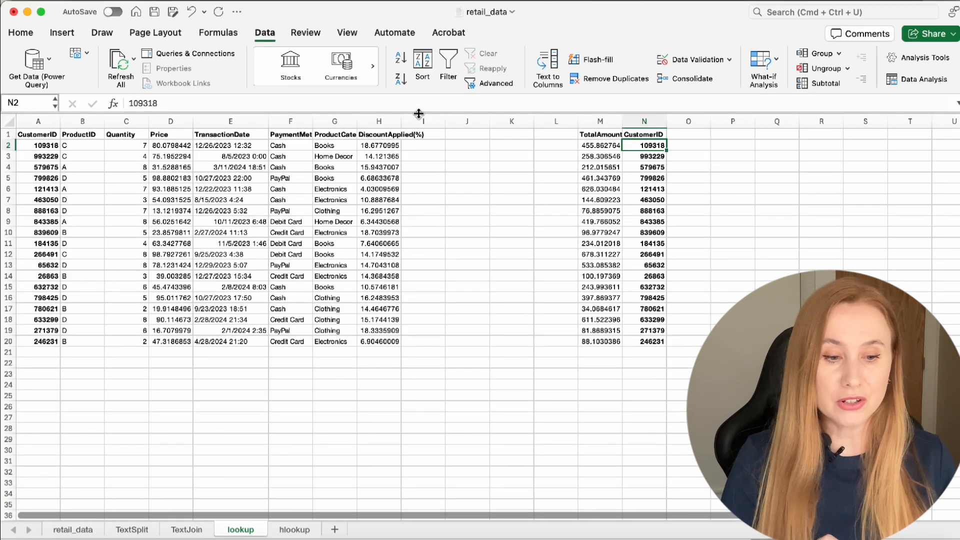
# Try a leftward VLOOKUP in I2 with lookup value A2, table array M1:N20, column index -1 and FALSE for an exact match.
pyautogui.click(407, 145)
pyautogui.write('=vlookup(')
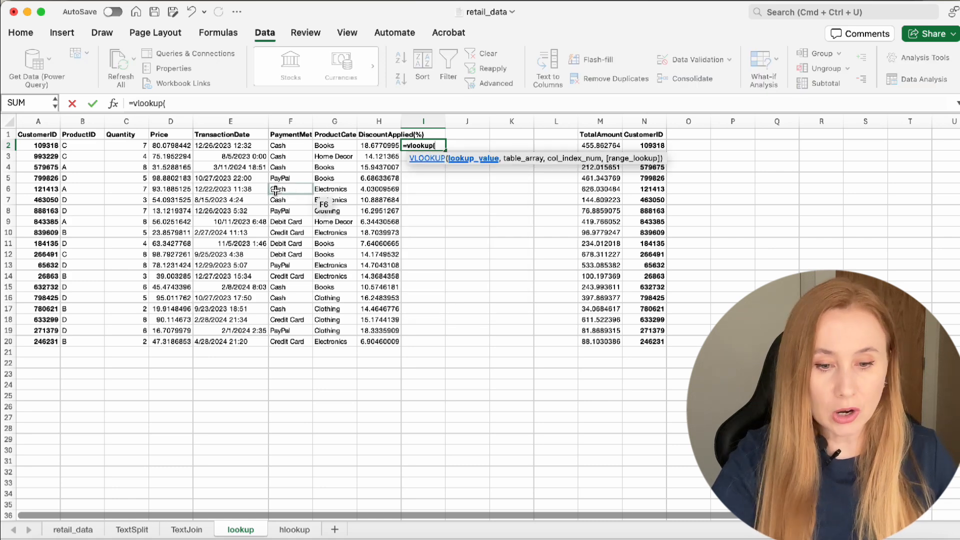
pyautogui.click(50, 146)
pyautogui.write(',')
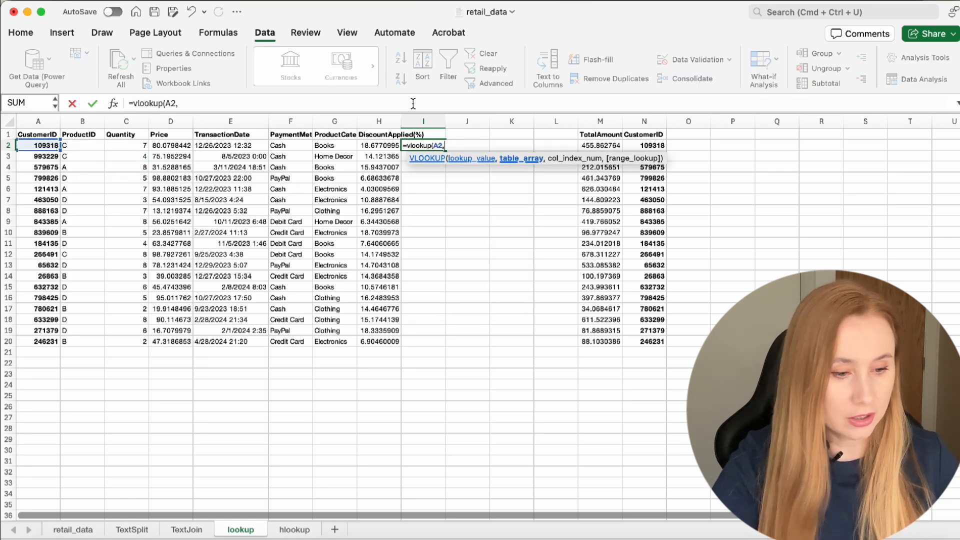
pyautogui.moveTo(600, 134); pyautogui.dragTo(649, 342)
pyautogui.write(',')
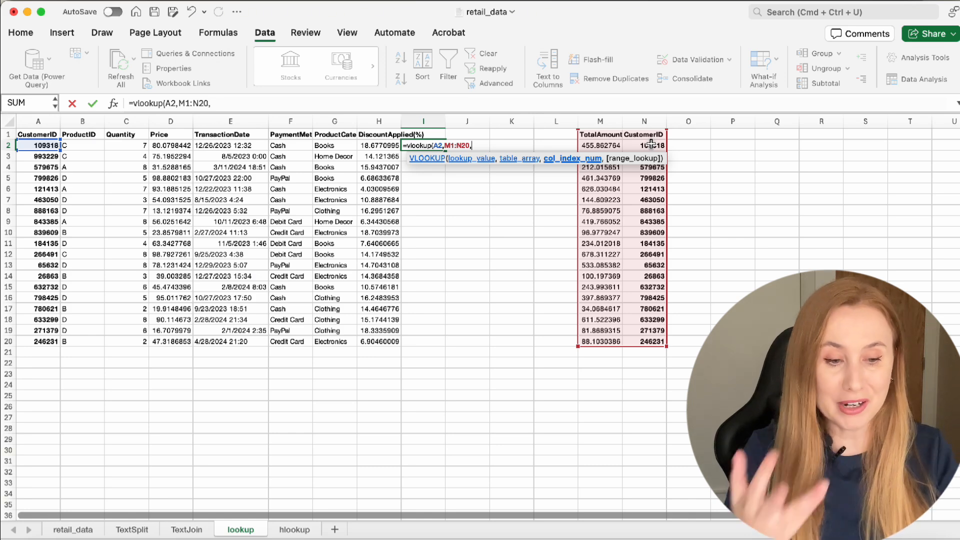
pyautogui.click(238, 101)
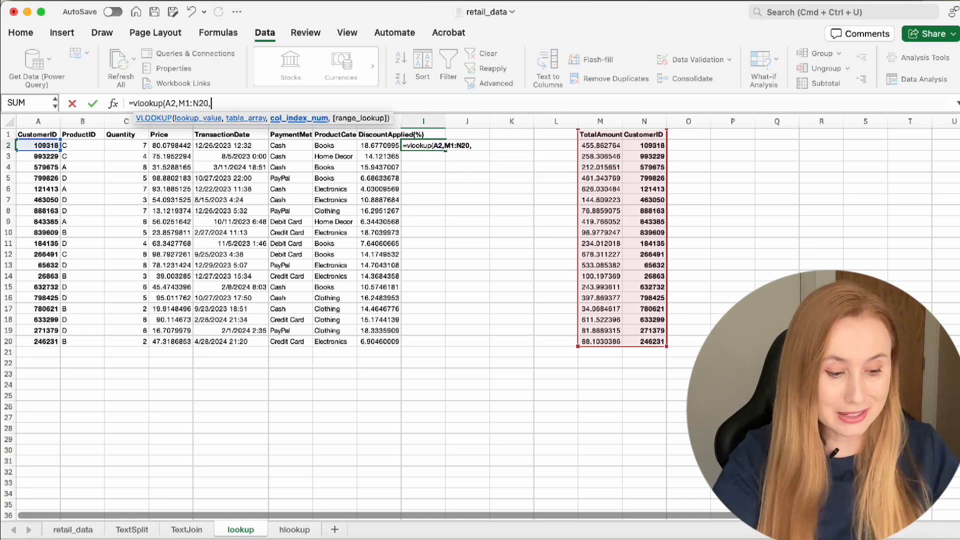
pyautogui.write('-1,')
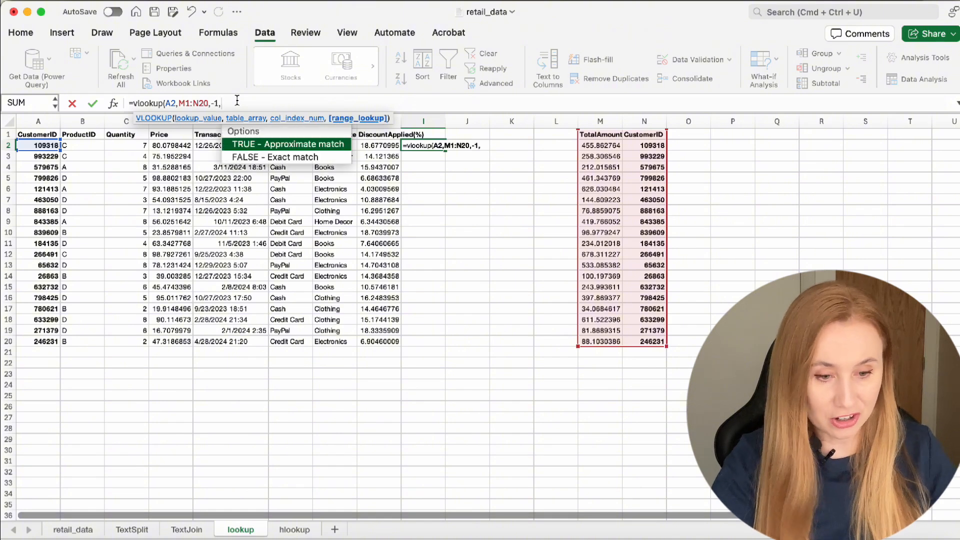
pyautogui.doubleClick(261, 157)
pyautogui.write(')')
pyautogui.press('Return')
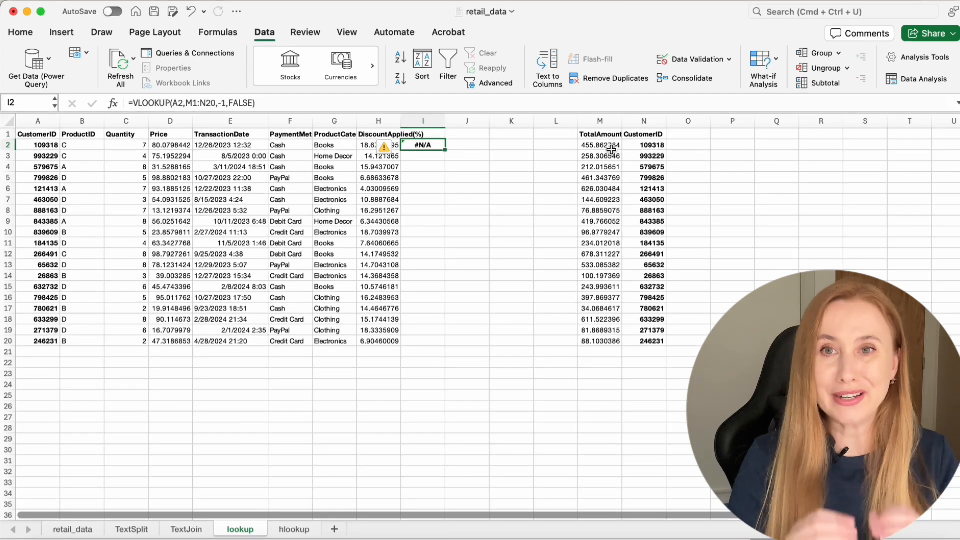
pyautogui.click(655, 145)
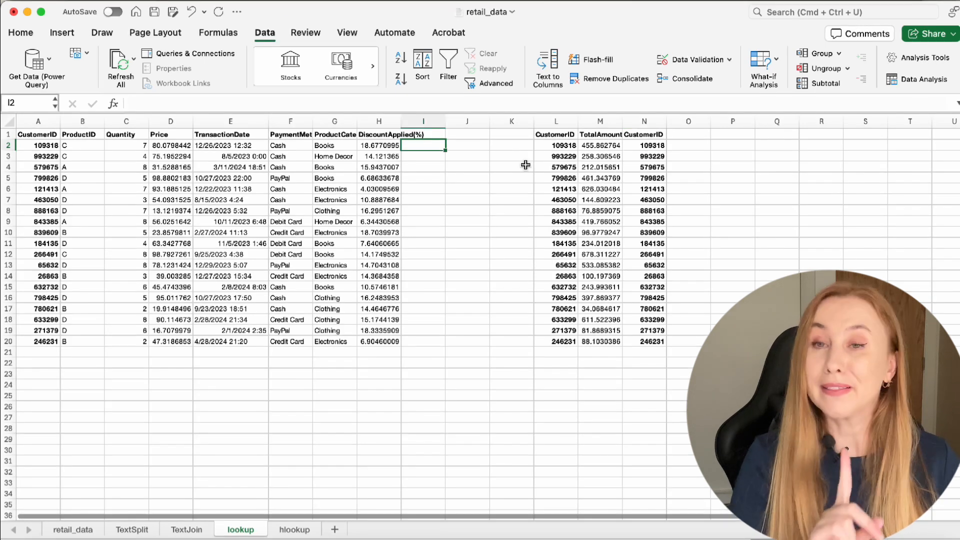
pyautogui.click(523, 166)
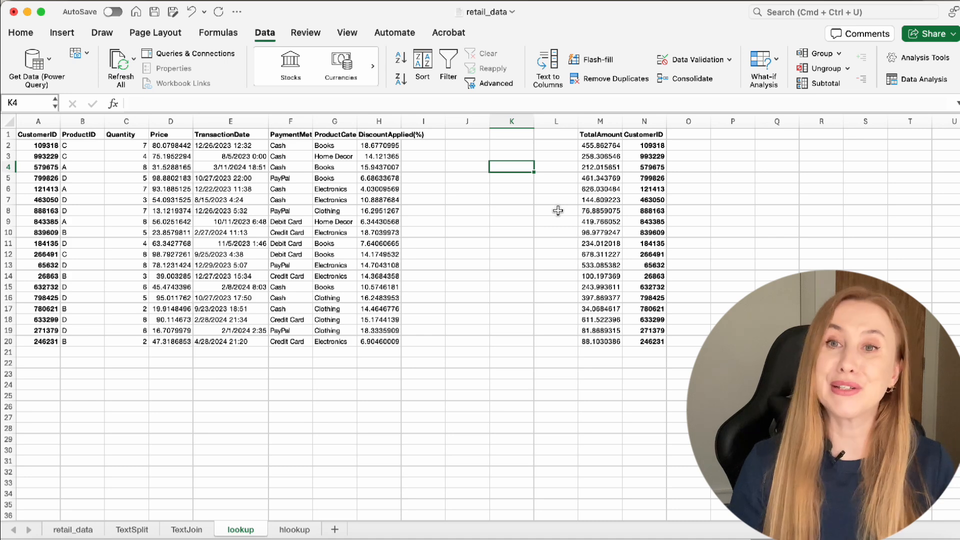
pyautogui.click(423, 145)
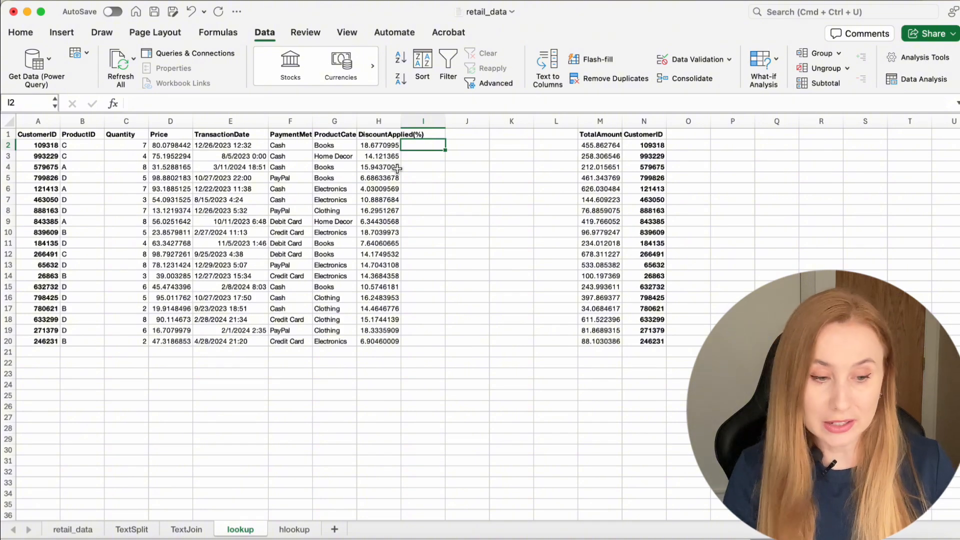
# Enter an XLOOKUP in I2 with lookup value A2, lookup array N1:N20 and return array M1:M20.
pyautogui.write('=xlookup(')
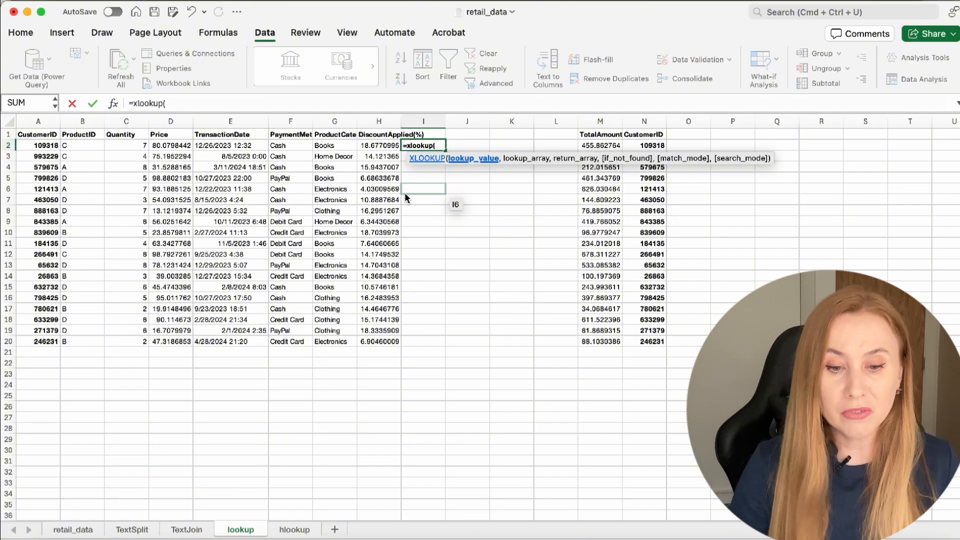
pyautogui.click(40, 146)
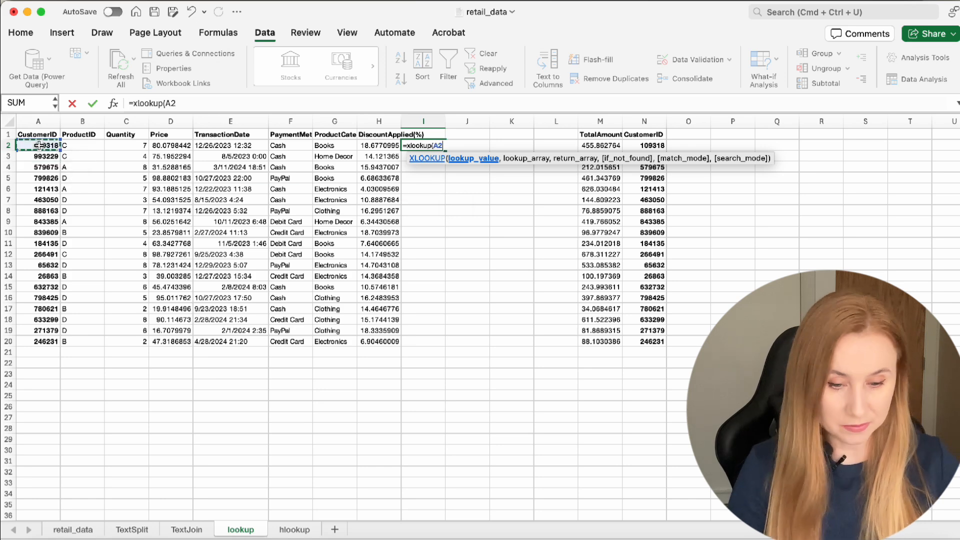
pyautogui.write(',')
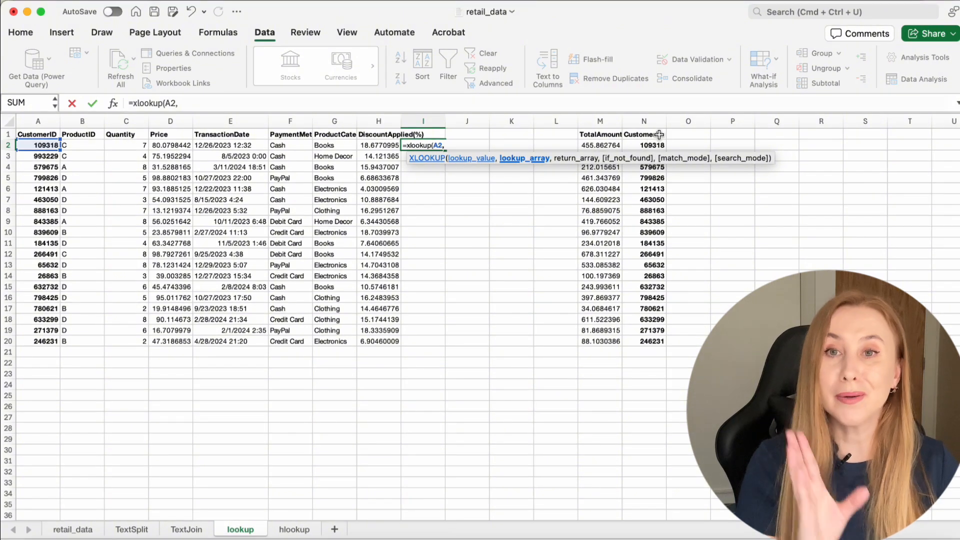
pyautogui.click(660, 134)
pyautogui.moveTo(659, 135); pyautogui.dragTo(639, 344)
pyautogui.write(',')
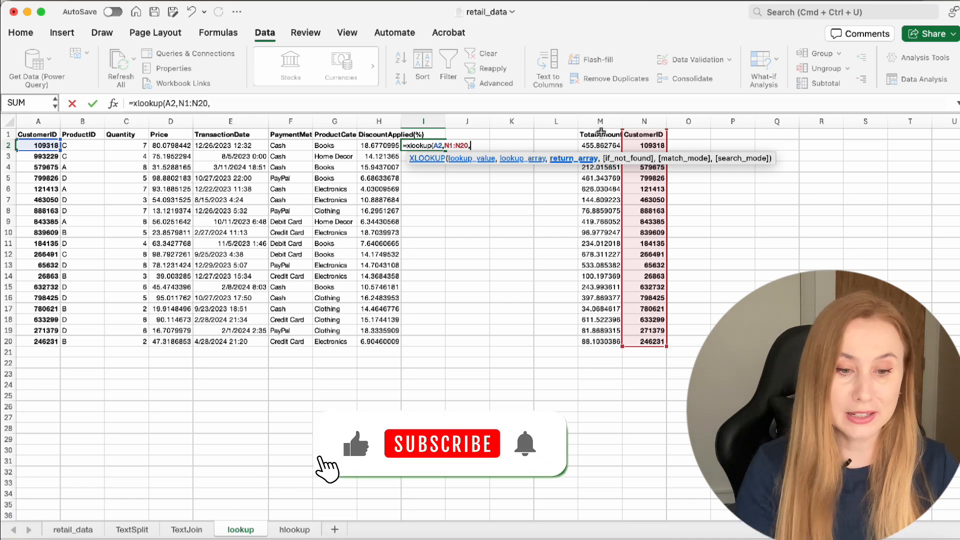
pyautogui.moveTo(600, 134); pyautogui.dragTo(599, 342)
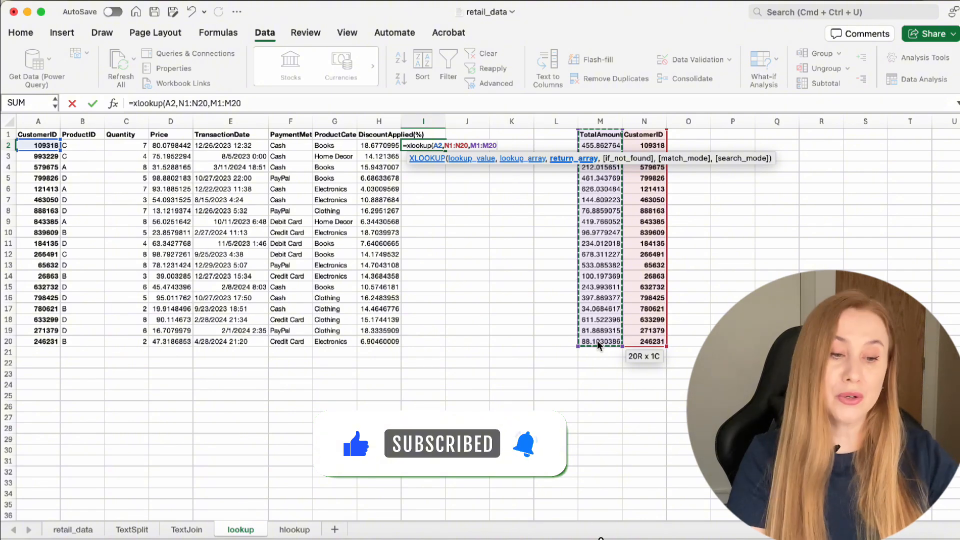
pyautogui.write(')')
pyautogui.press('Return')
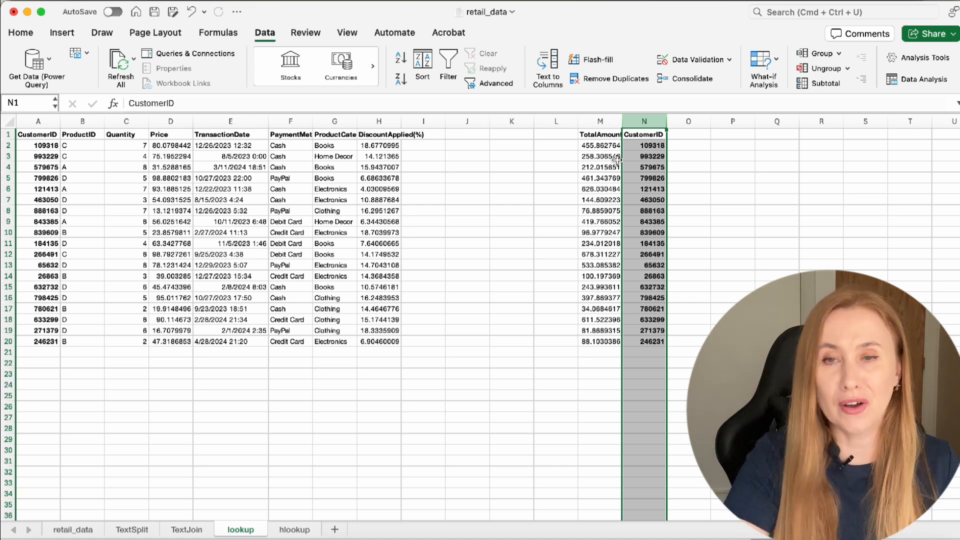
# Begin an XLOOKUP in O2 with lookup value N2, lookup array A1:A20 and the payment method range F1:F20 as return array.
pyautogui.click(698, 144)
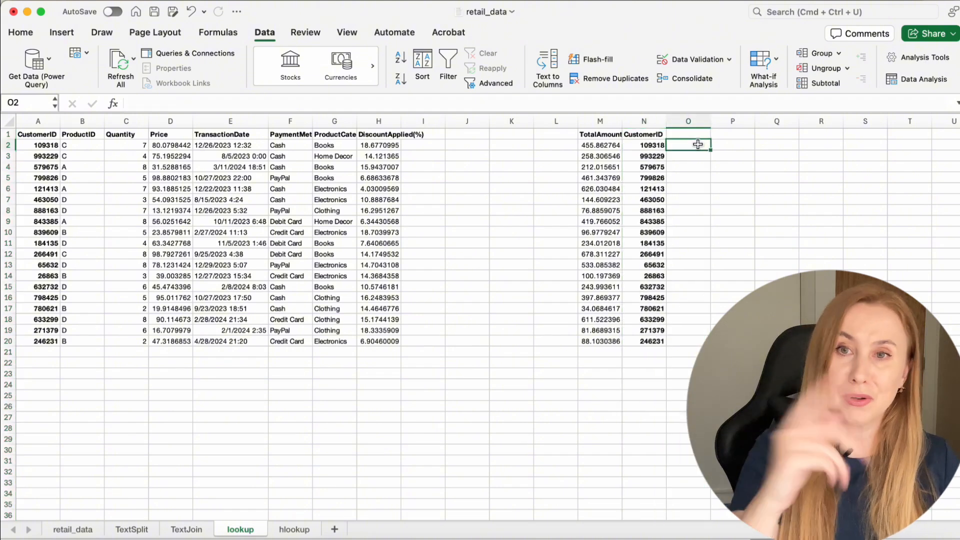
pyautogui.moveTo(603, 135); pyautogui.dragTo(644, 344)
pyautogui.click(695, 145)
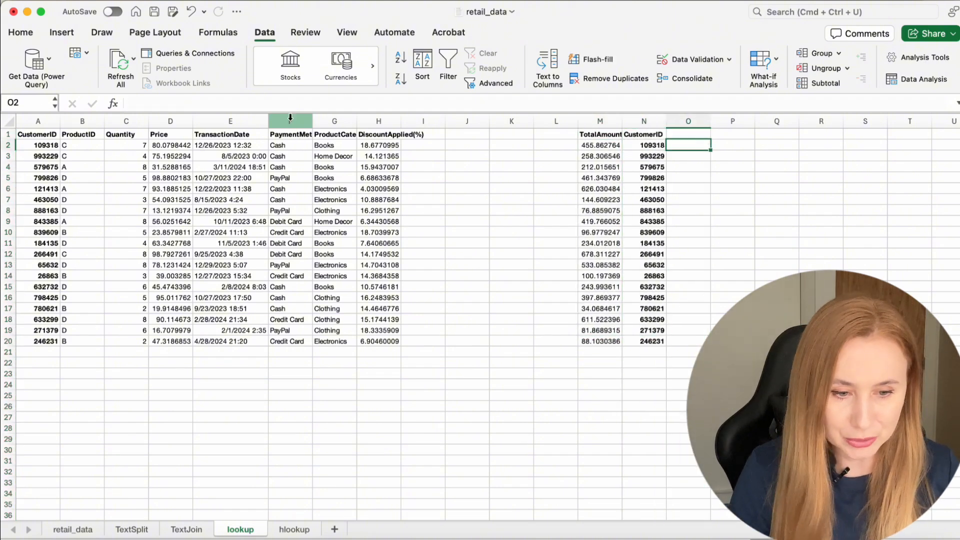
pyautogui.write('=')
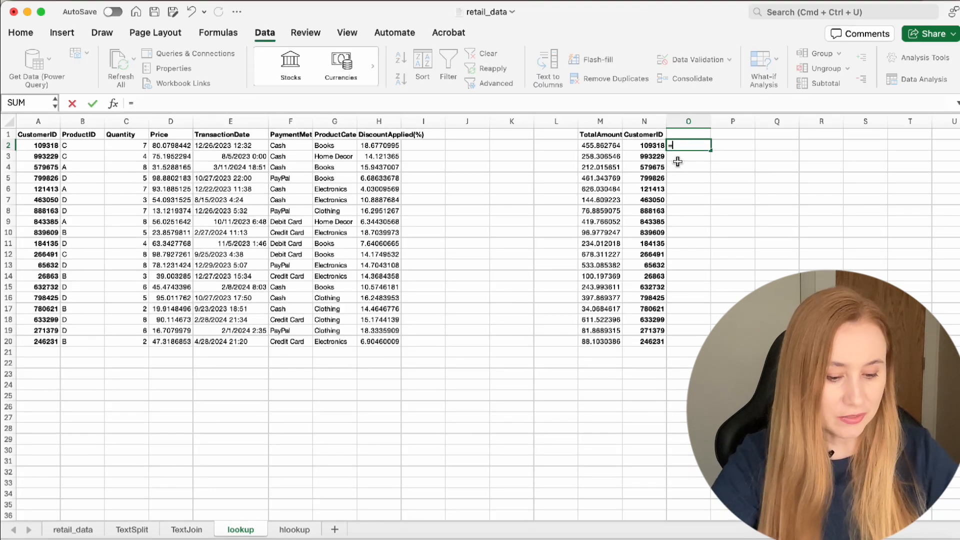
pyautogui.write('xlookup(')
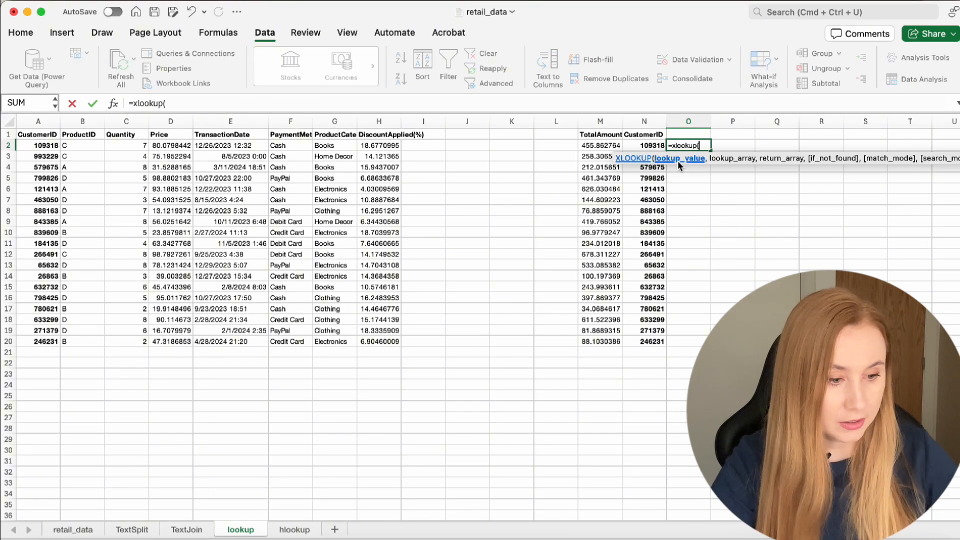
pyautogui.click(656, 144)
pyautogui.write(',')
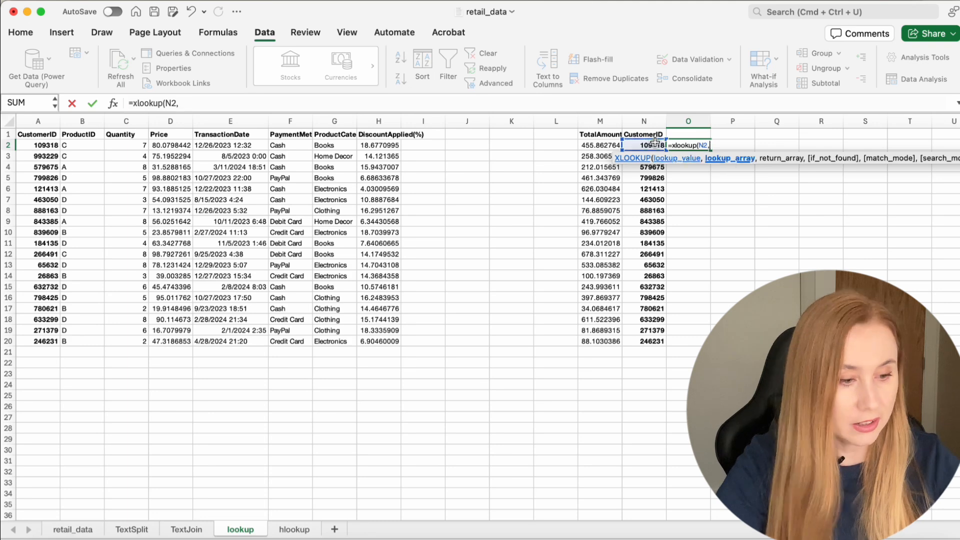
pyautogui.moveTo(39, 134); pyautogui.dragTo(9, 345)
pyautogui.write(',')
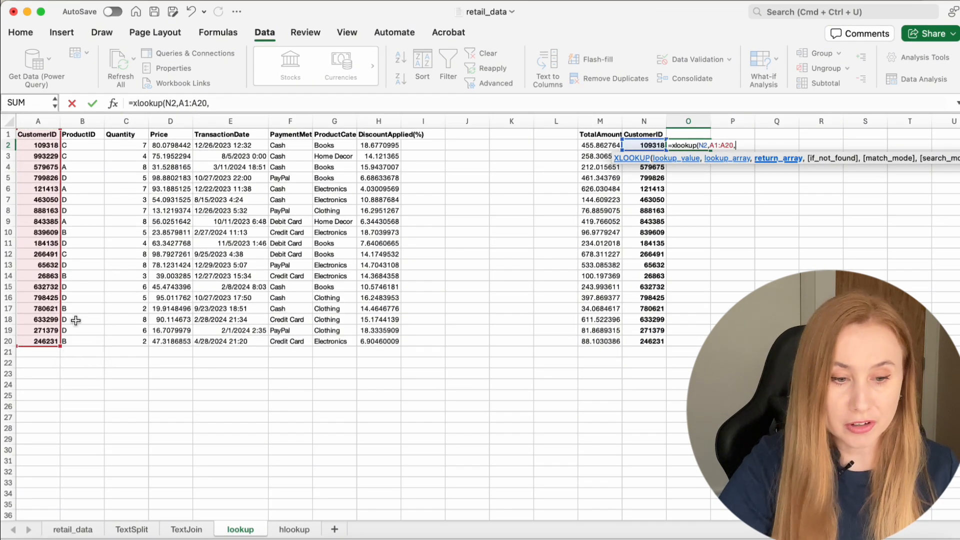
pyautogui.moveTo(290, 134); pyautogui.dragTo(286, 344)
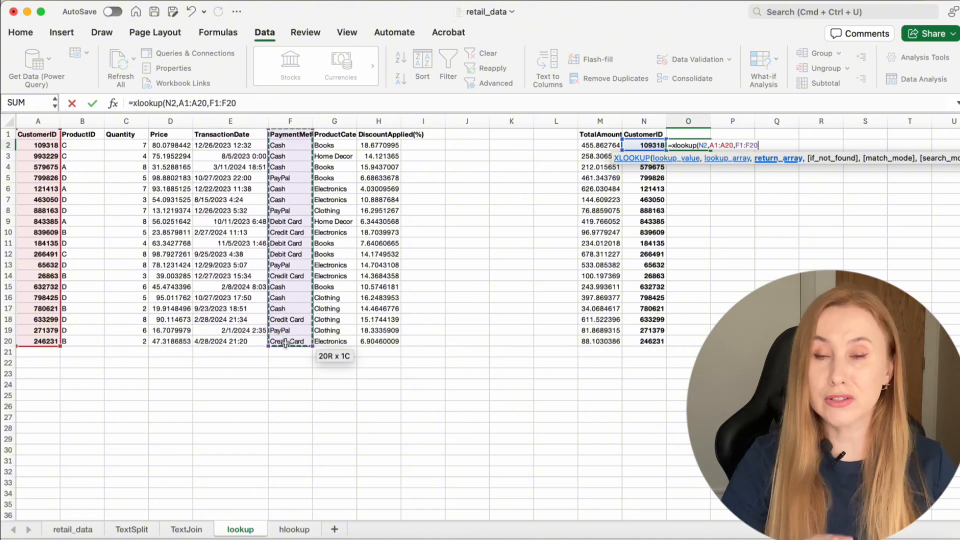
# Complete O2's XLOOKUP with "NOT FOUND" for missing values and match mode 0, and fill it down to O20.
pyautogui.write(',"')
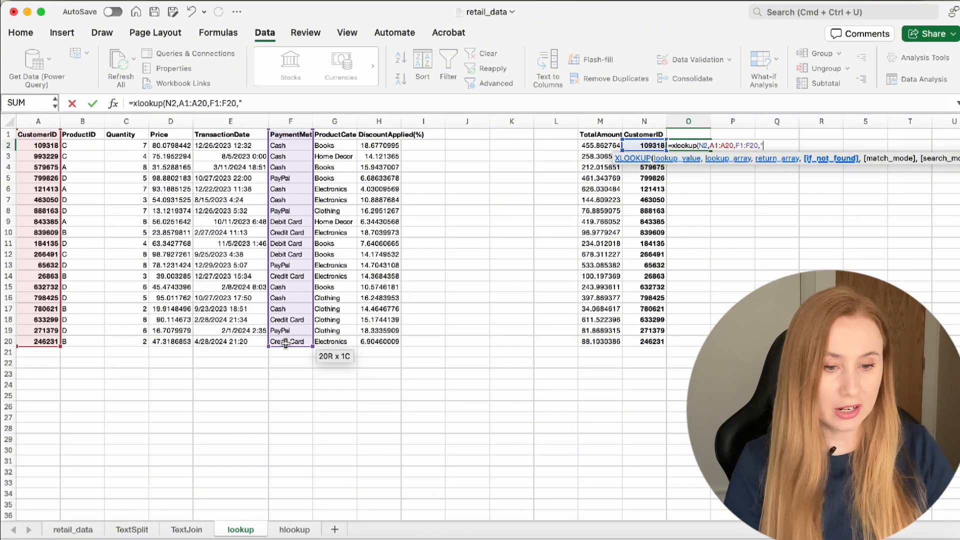
pyautogui.write('NOT FOUND"')
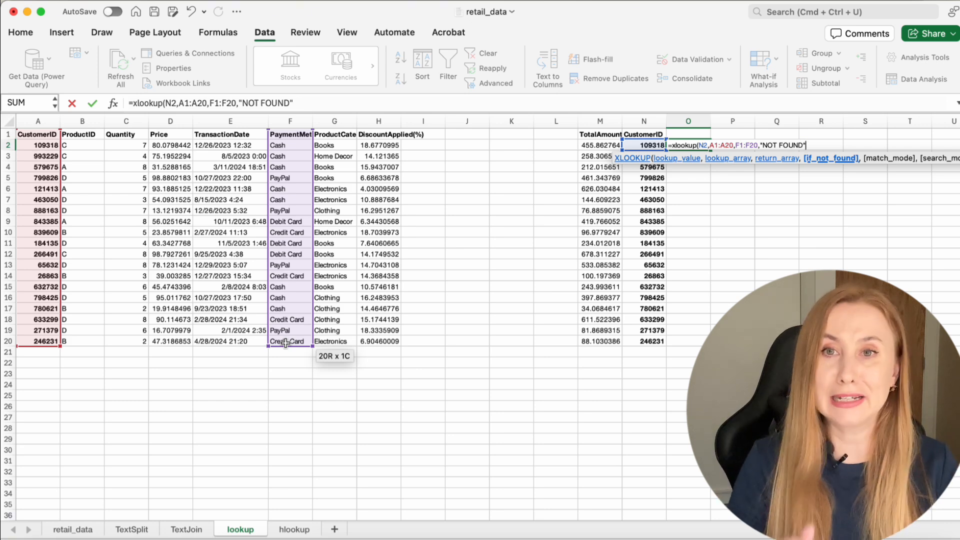
pyautogui.write(',')
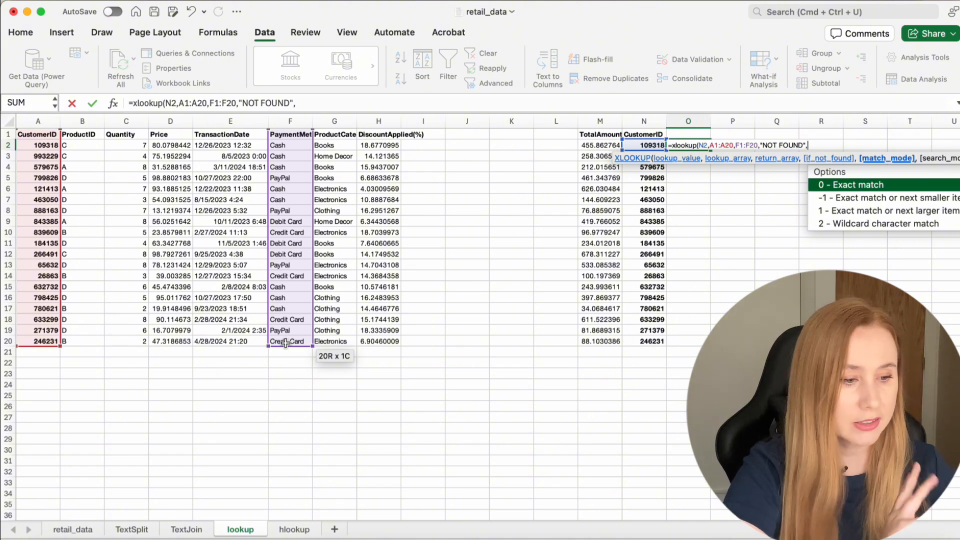
pyautogui.write('0,')
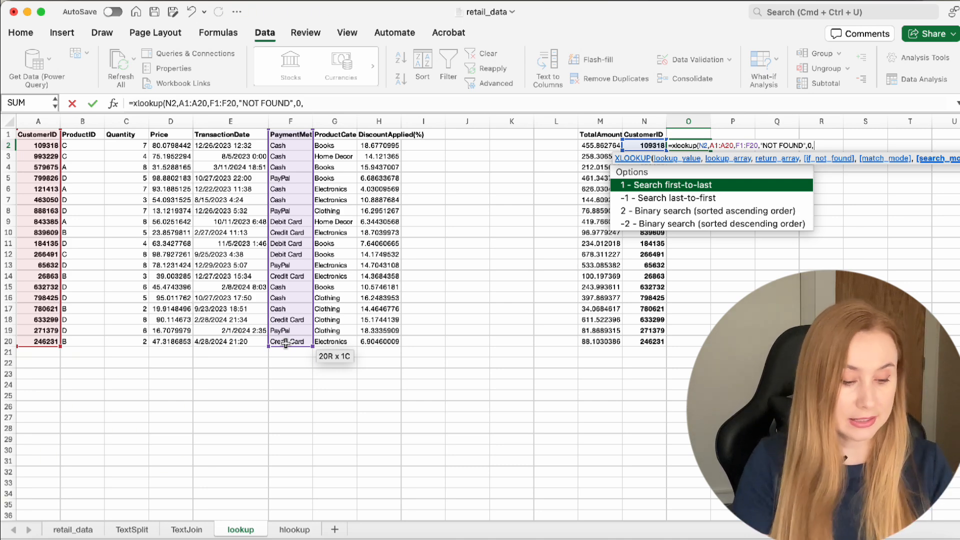
pyautogui.press('BackSpace')
pyautogui.write(')')
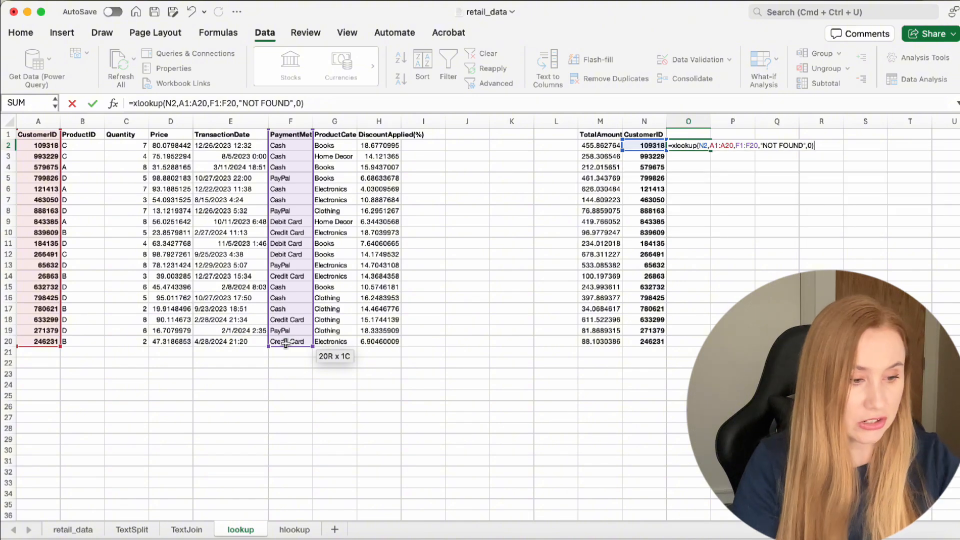
pyautogui.press('Return')
pyautogui.click(688, 145)
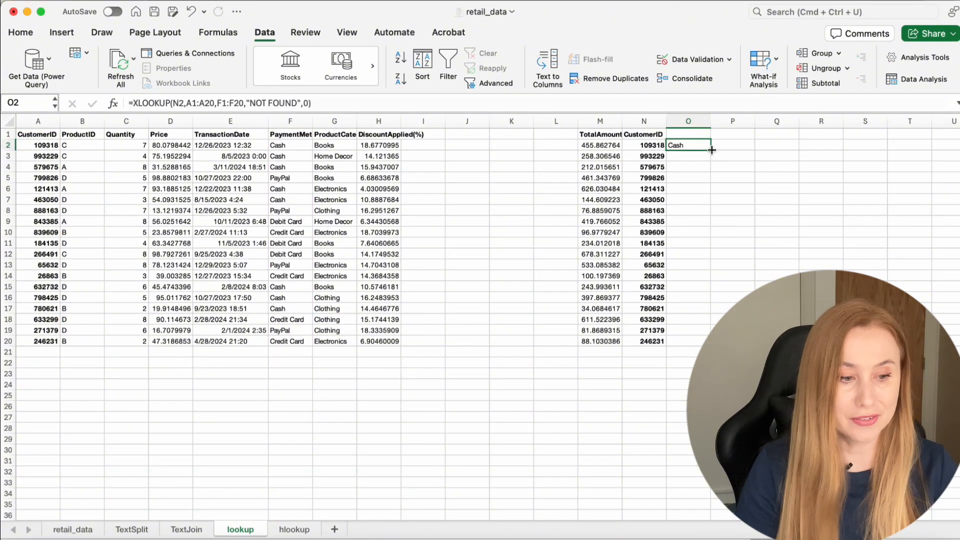
pyautogui.moveTo(711, 150); pyautogui.dragTo(695, 343)
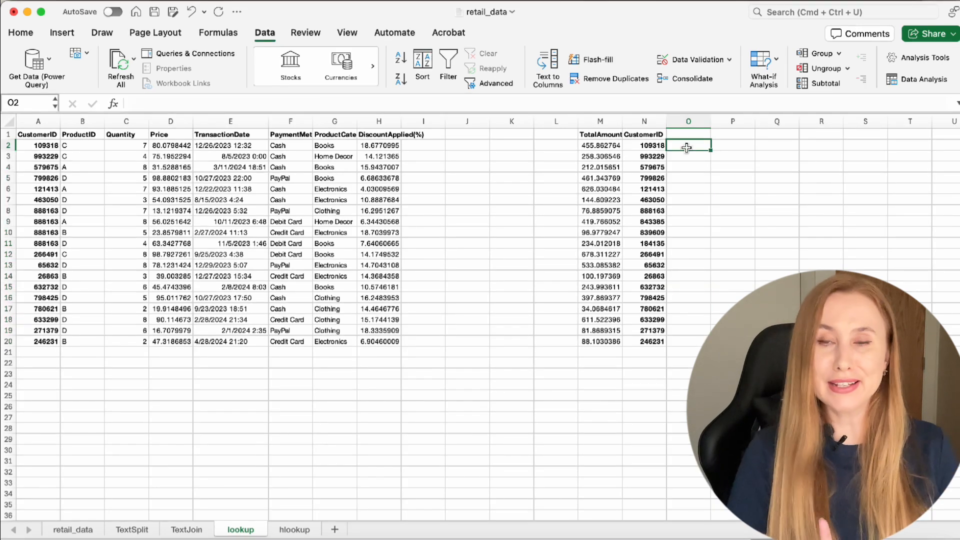
# Start a new XLOOKUP in O2 with N2 as lookup value and A2:A20 as lookup array.
pyautogui.write('=x')
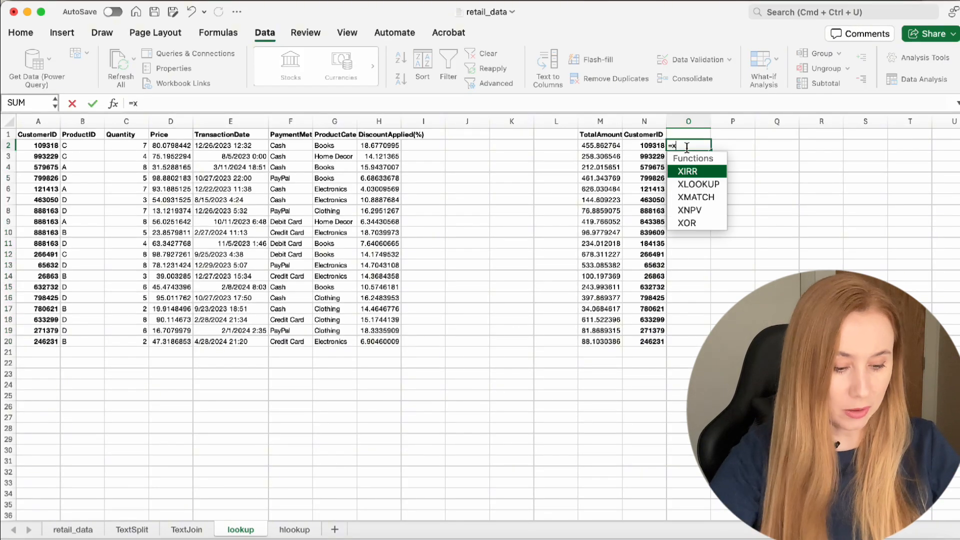
pyautogui.write('lookup(')
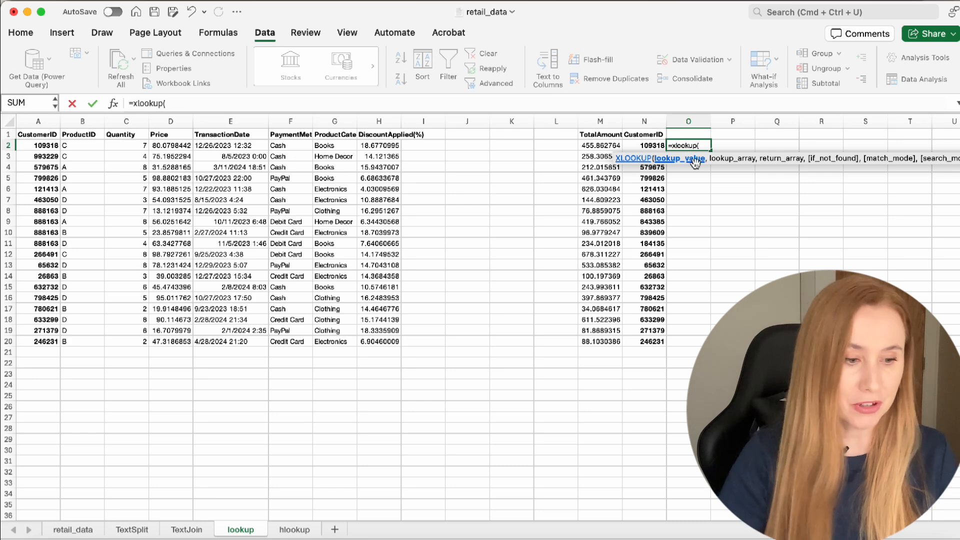
pyautogui.click(628, 146)
pyautogui.write(',')
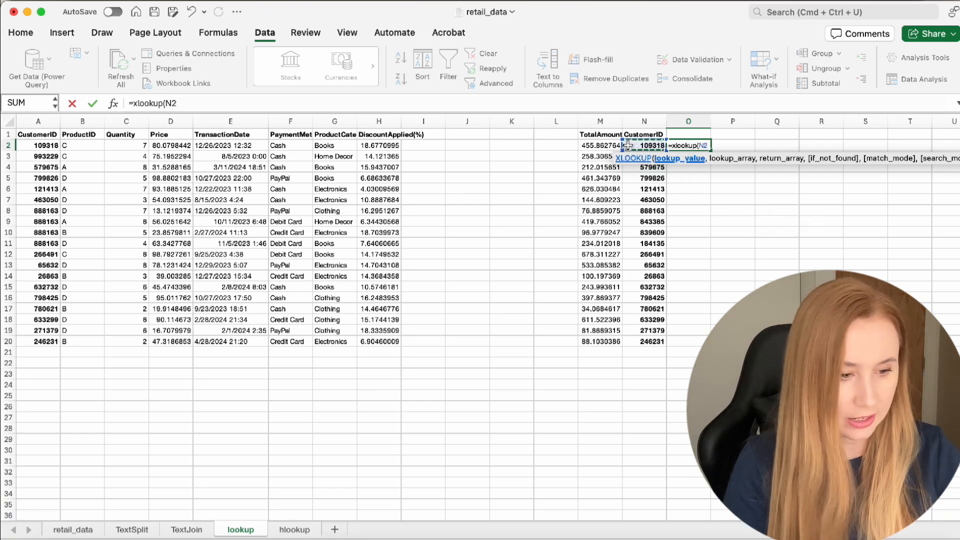
pyautogui.moveTo(45, 146); pyautogui.dragTo(47, 342)
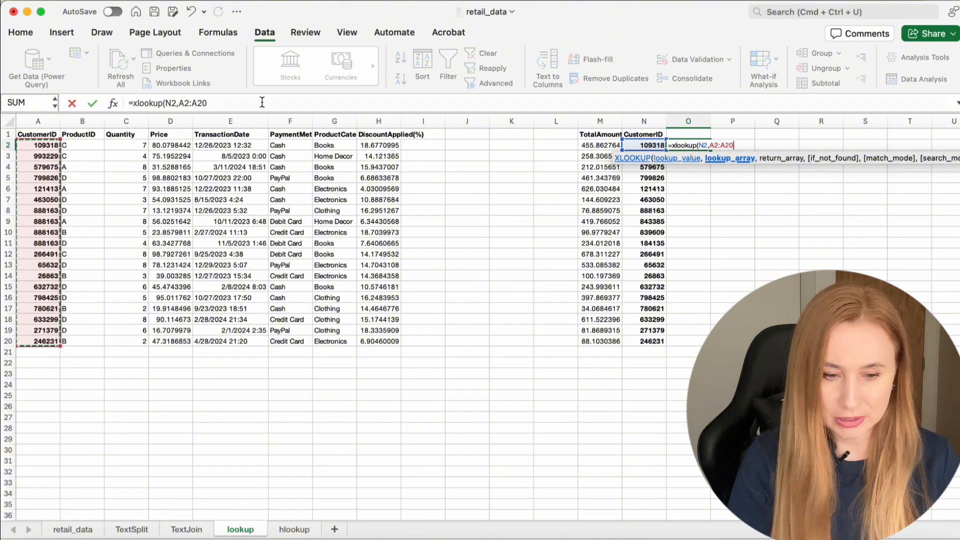
# Make the lookup array in O2's XLOOKUP absolute as $A$2:$A$20.
pyautogui.click(234, 103)
pyautogui.moveTo(234, 104); pyautogui.dragTo(188, 98)
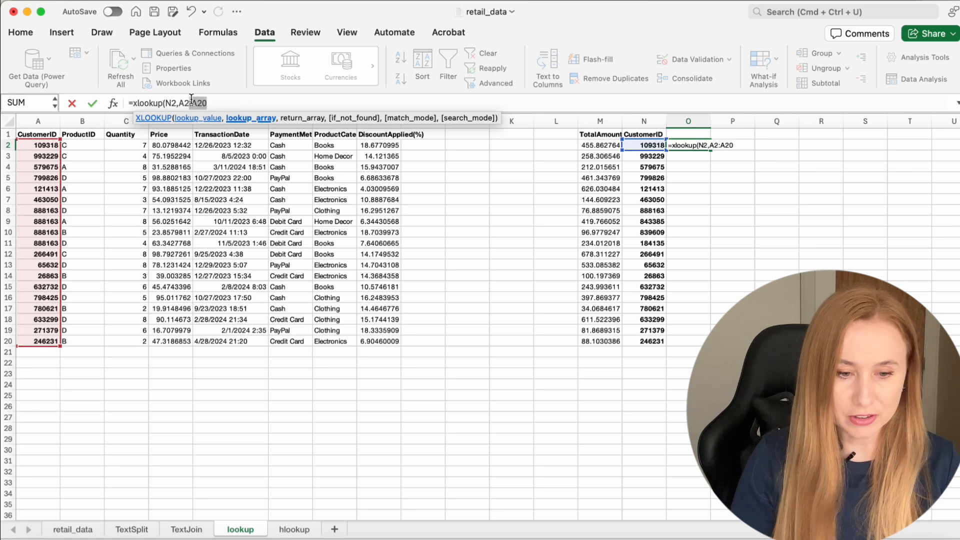
pyautogui.moveTo(201, 98)
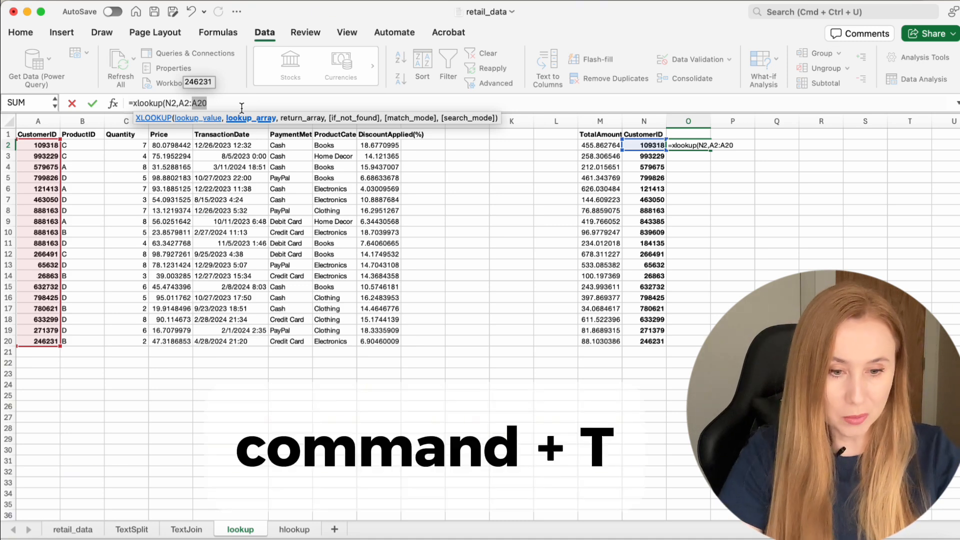
pyautogui.press('super+t')
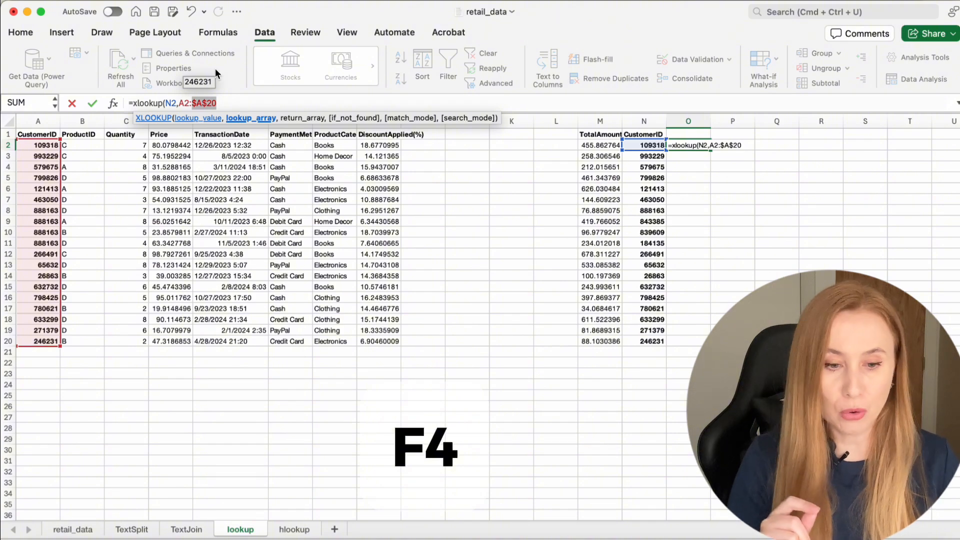
pyautogui.doubleClick(180, 107)
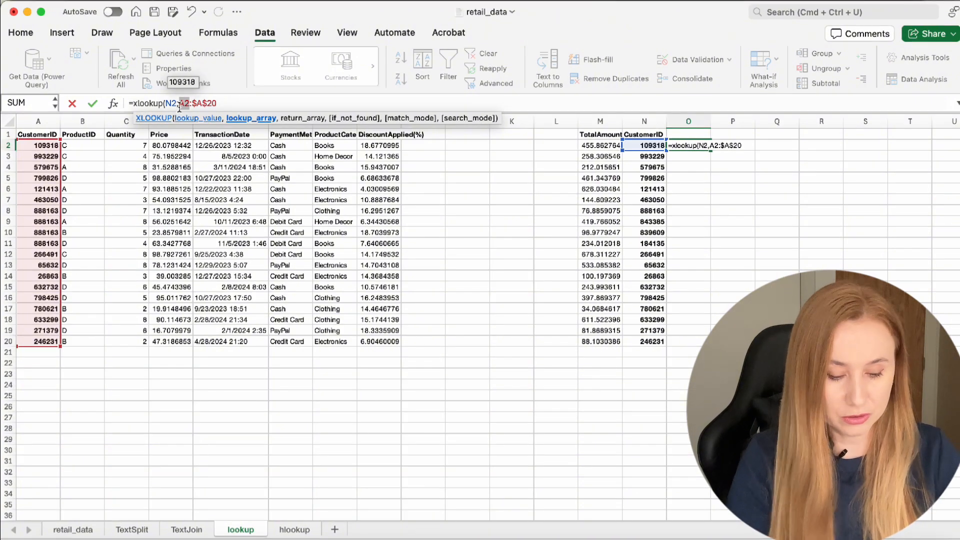
pyautogui.press('F4')
pyautogui.click(243, 97)
# Add the Price range as the XLOOKUP's return array with absolute references, $D$2:$D$20.
pyautogui.write(',')
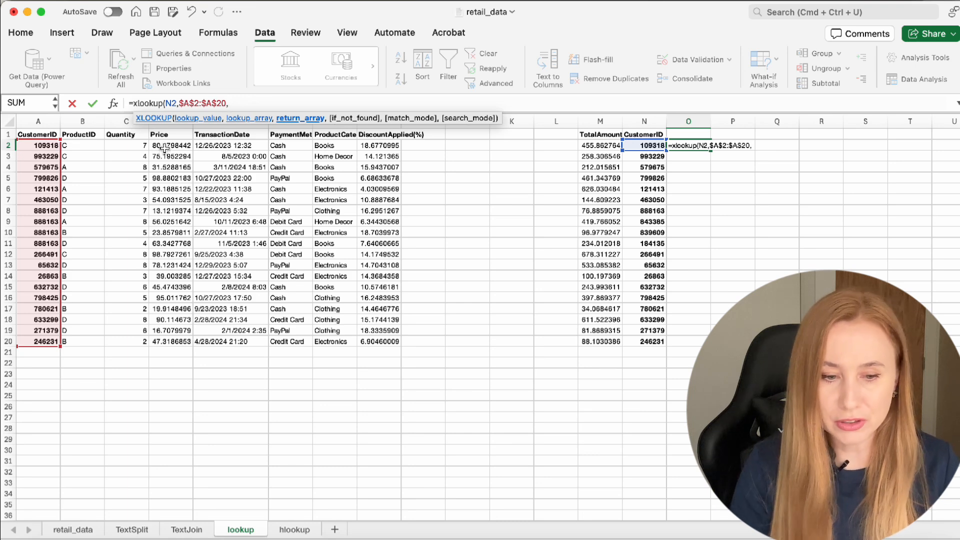
pyautogui.moveTo(163, 149); pyautogui.dragTo(161, 343)
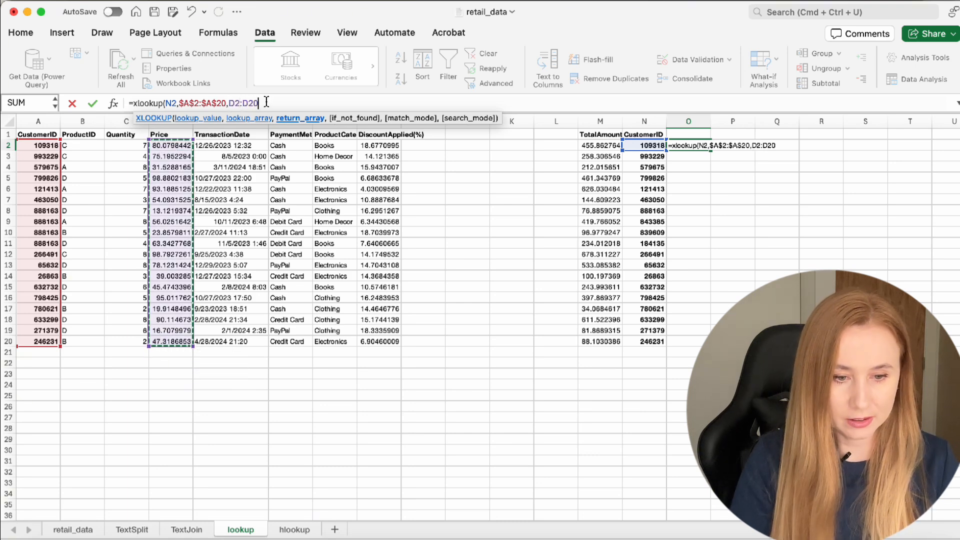
pyautogui.moveTo(259, 104); pyautogui.dragTo(228, 103)
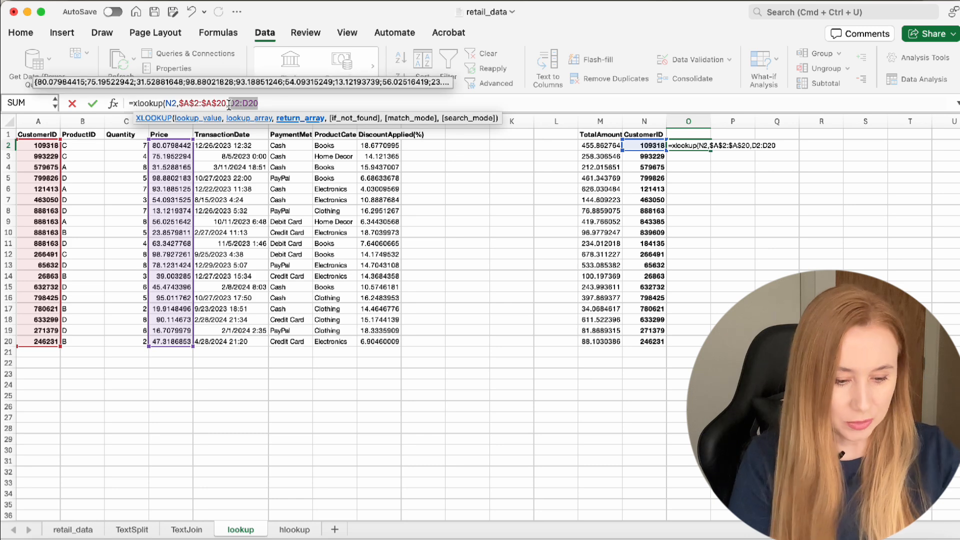
pyautogui.press('F4')
pyautogui.click(297, 101)
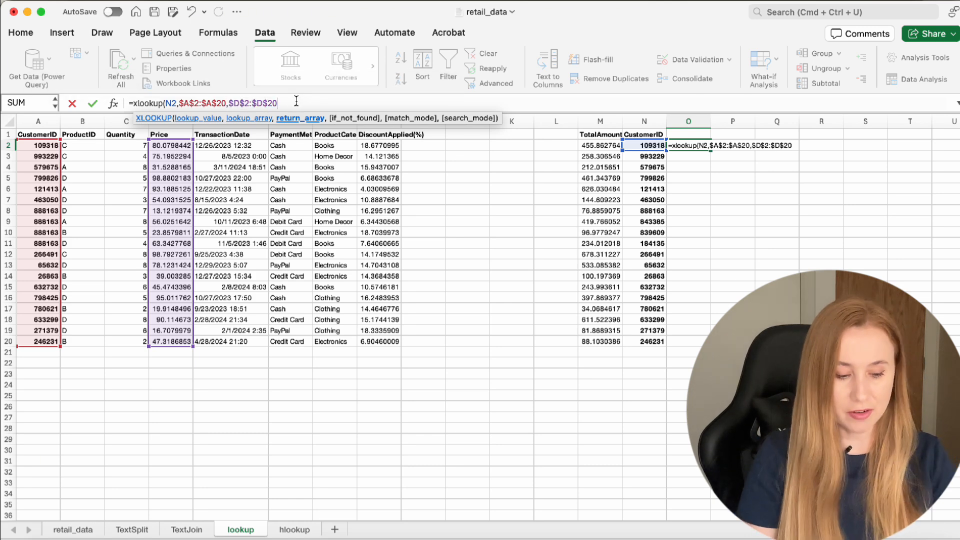
# Complete O2's XLOOKUP with "not found" for missing values, match mode 0 and search mode -1, and fill it down to O20.
pyautogui.write(',')
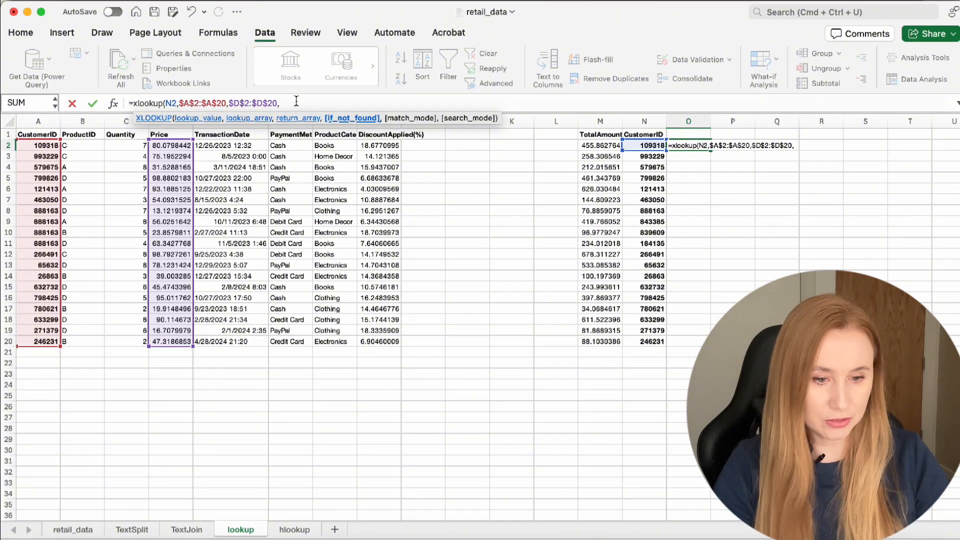
pyautogui.write('"not found",')
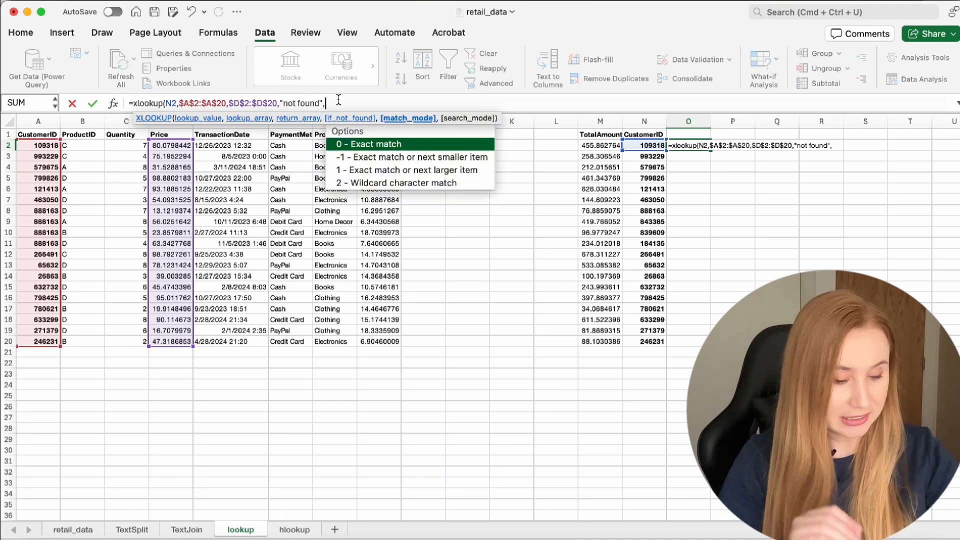
pyautogui.write('0,')
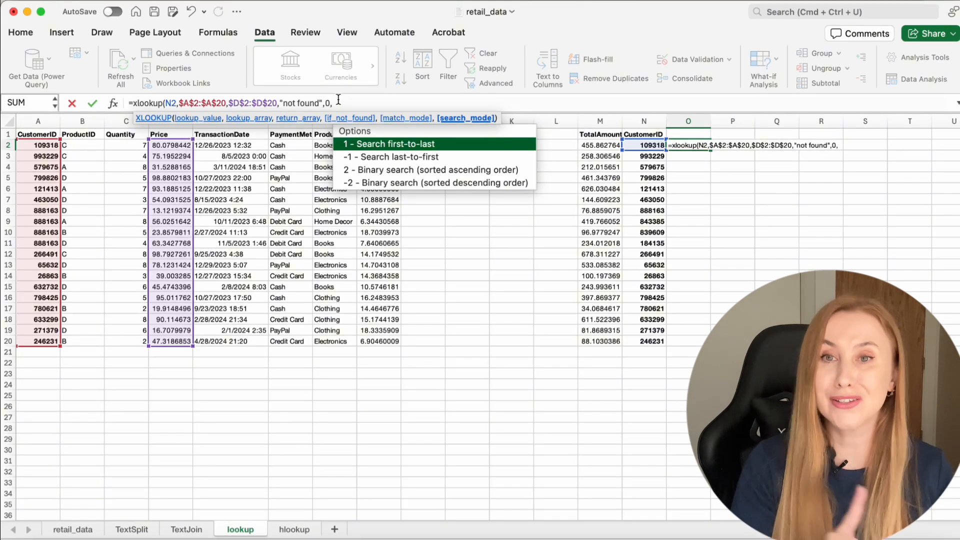
pyautogui.press('Down')
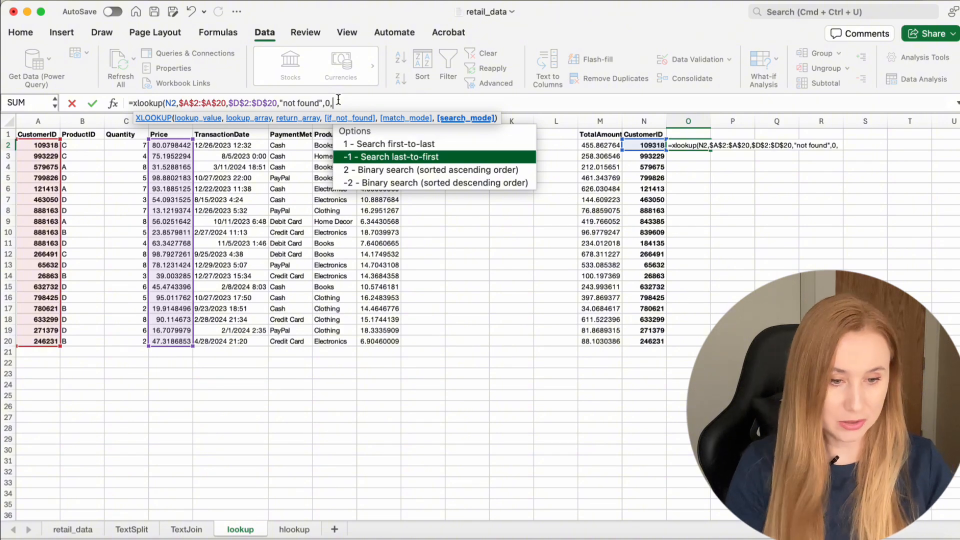
pyautogui.write('-1)')
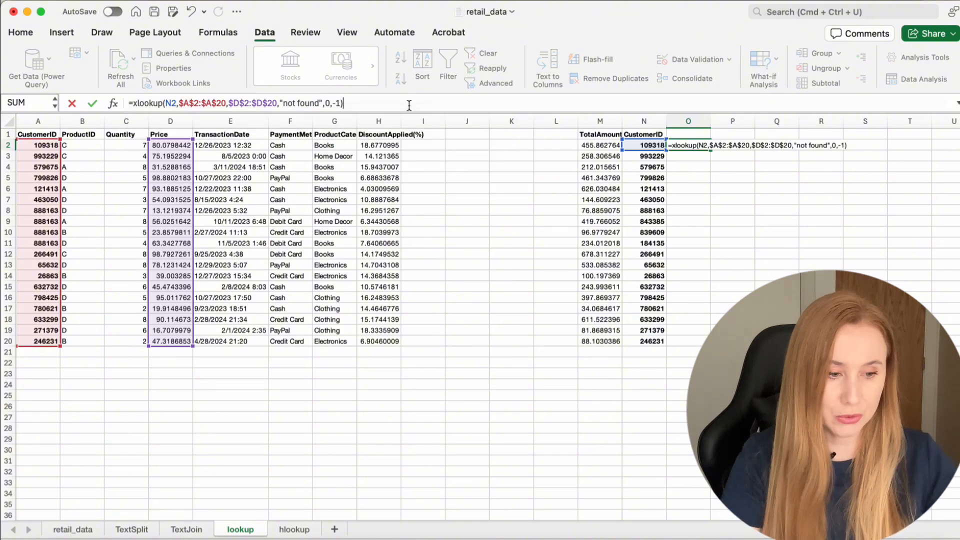
pyautogui.press('Return')
pyautogui.moveTo(711, 150); pyautogui.dragTo(686, 343)
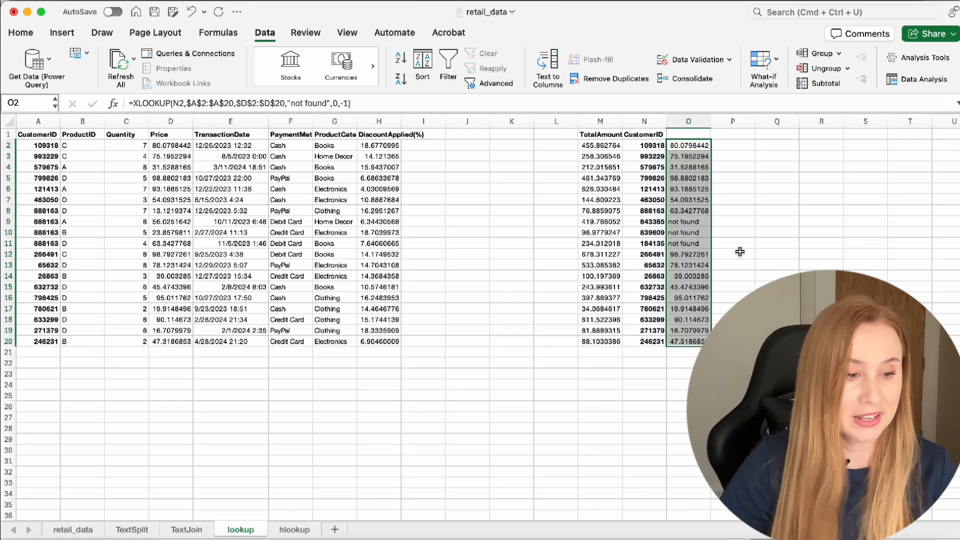
# Compare the repeated customer ID in A8:A11 with the IDs in N9:N11 and their lookup result in O9.
pyautogui.click(50, 222)
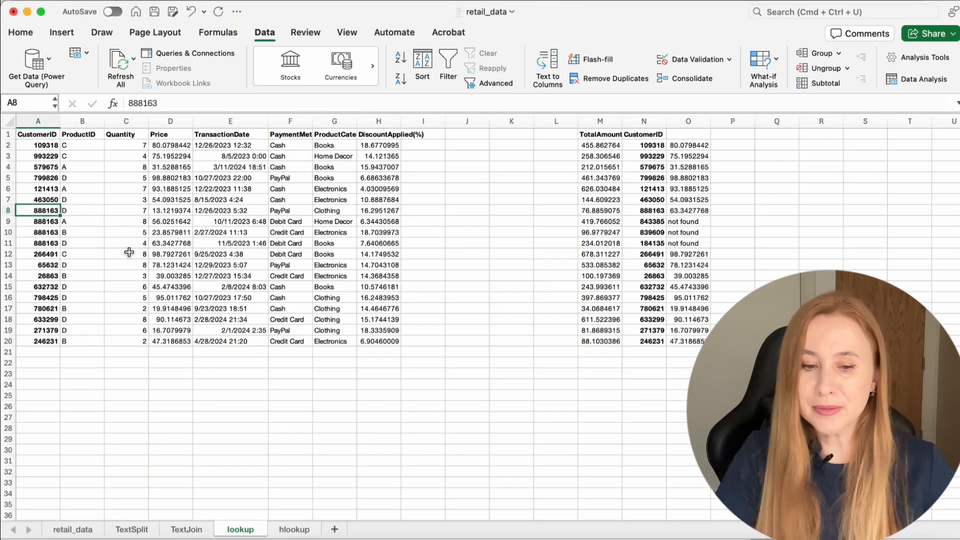
pyautogui.moveTo(128, 253); pyautogui.dragTo(128, 252)
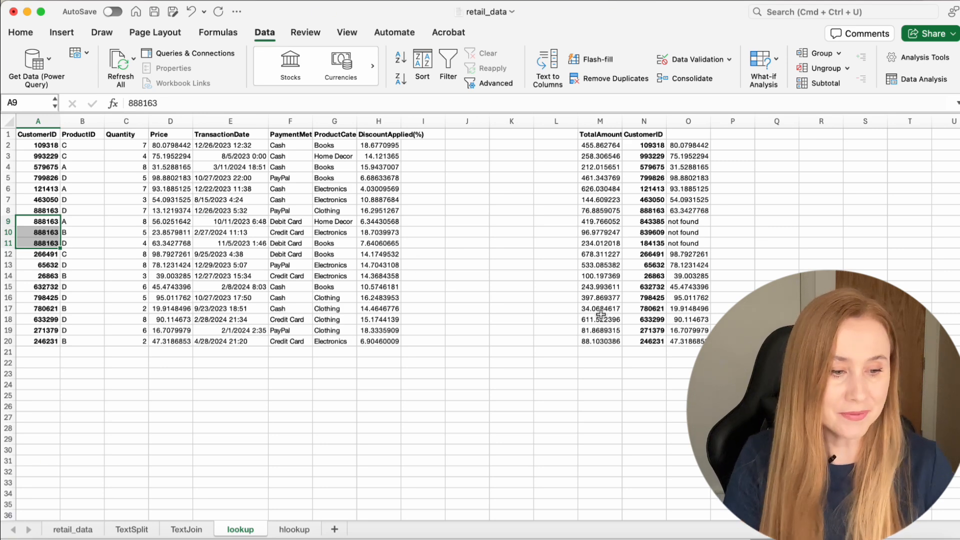
pyautogui.moveTo(645, 222); pyautogui.dragTo(644, 244)
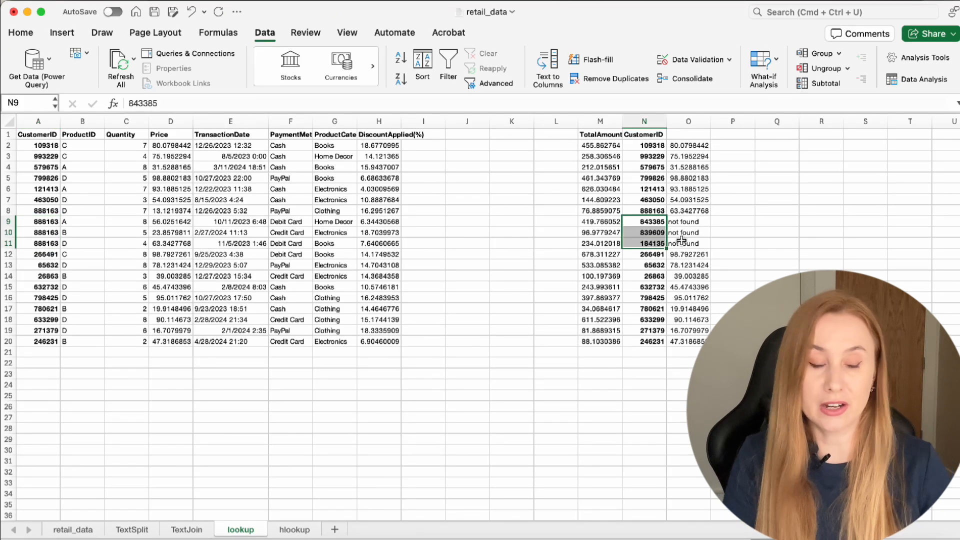
pyautogui.click(697, 222)
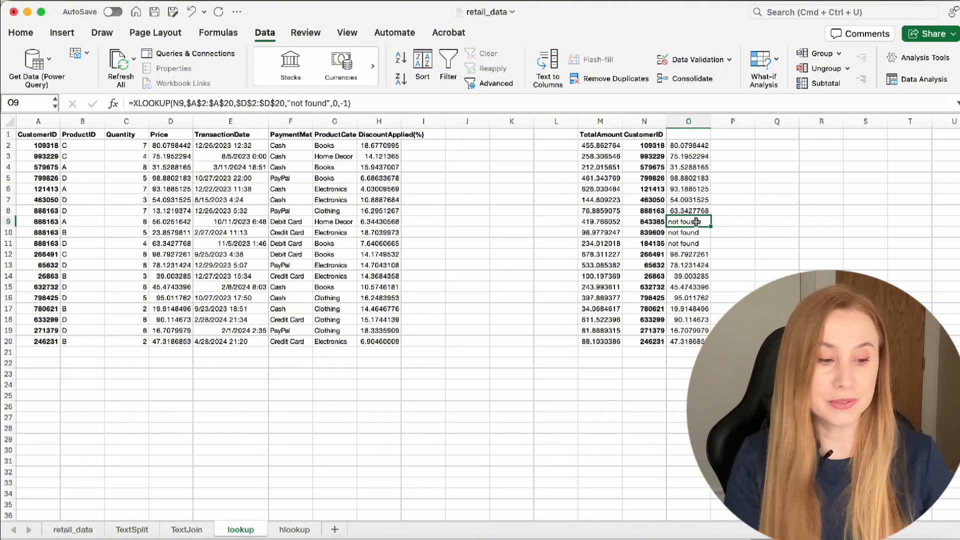
# Highlight the repeated customer's rows A8:H11 and the matching lookup row M8:O8 in yellow.
pyautogui.click(46, 211)
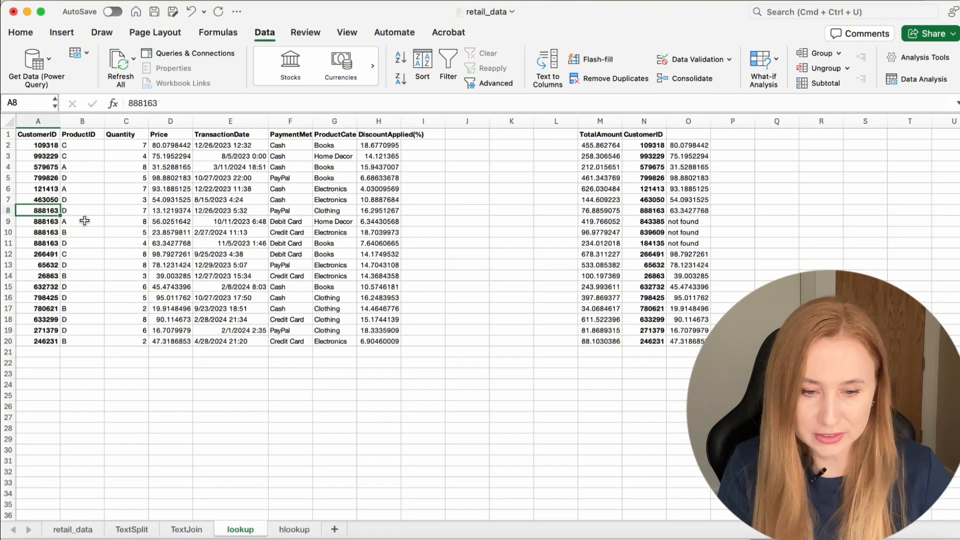
pyautogui.moveTo(36, 213); pyautogui.dragTo(368, 247)
pyautogui.click(20, 32)
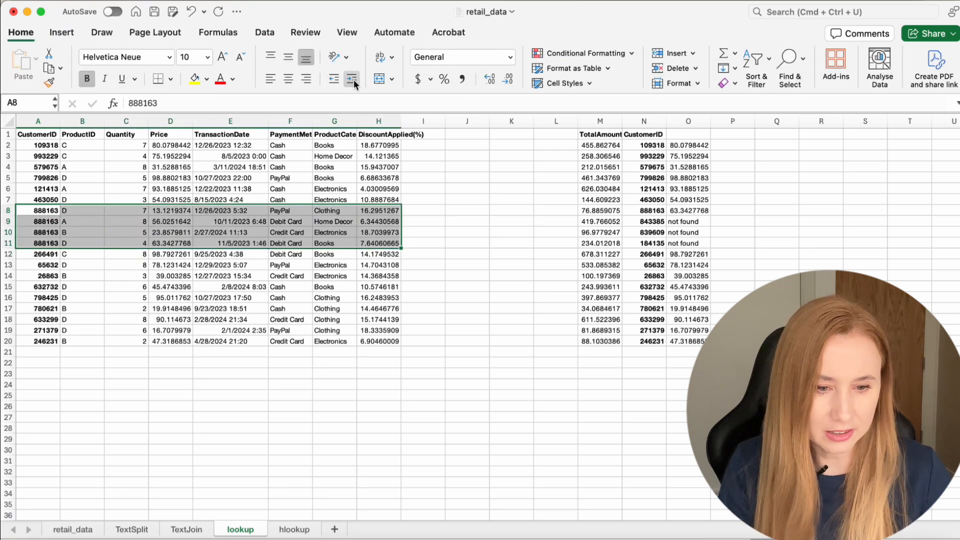
pyautogui.click(195, 78)
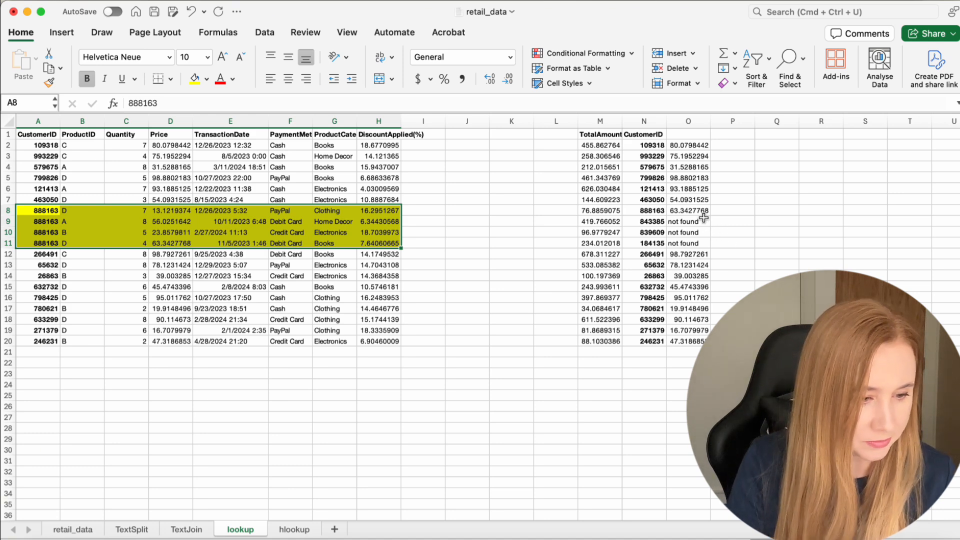
pyautogui.moveTo(700, 214); pyautogui.dragTo(603, 212)
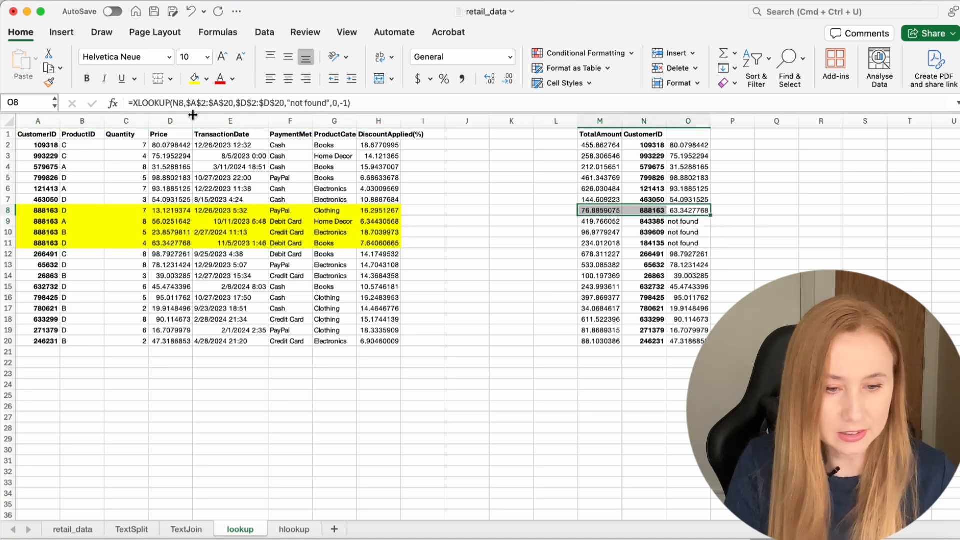
pyautogui.click(188, 79)
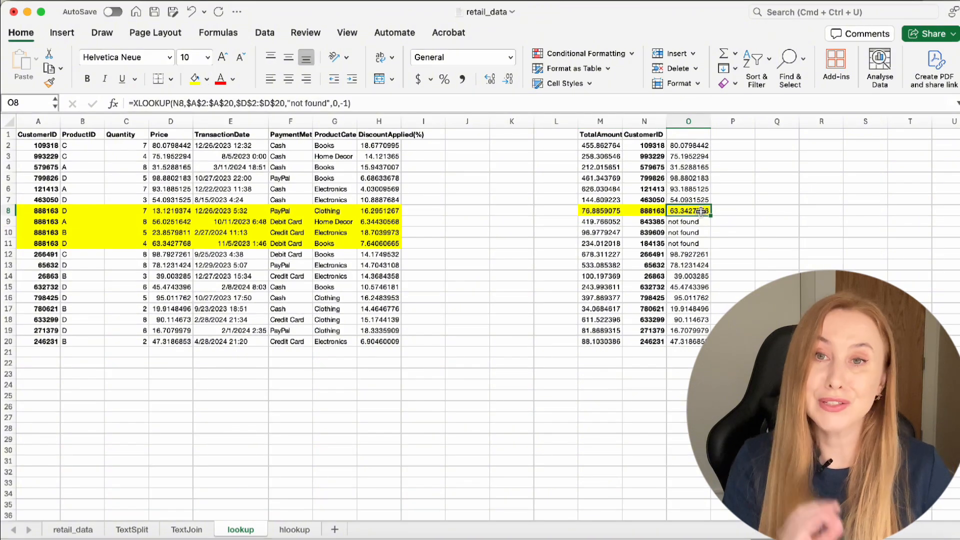
# Check the lookup result in O8 against the repeated customer's prices in D8:D11, from last to first occurrence.
pyautogui.click(700, 211)
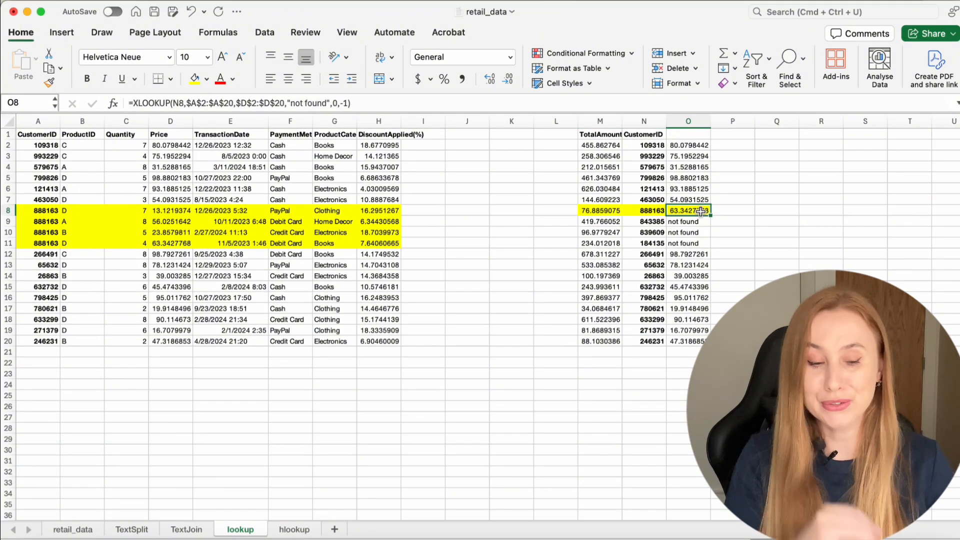
pyautogui.click(172, 244)
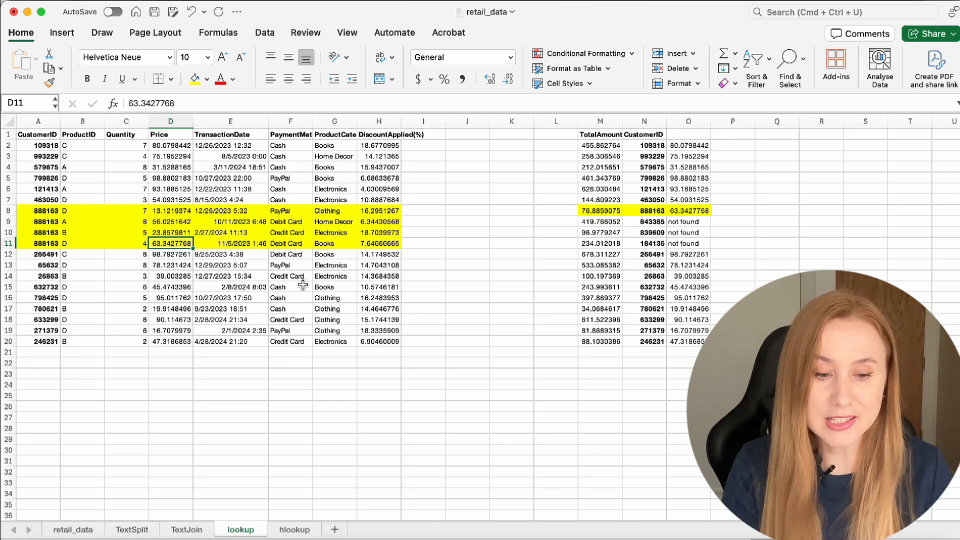
pyautogui.press('Up')
pyautogui.press('Up')
pyautogui.press('Up')
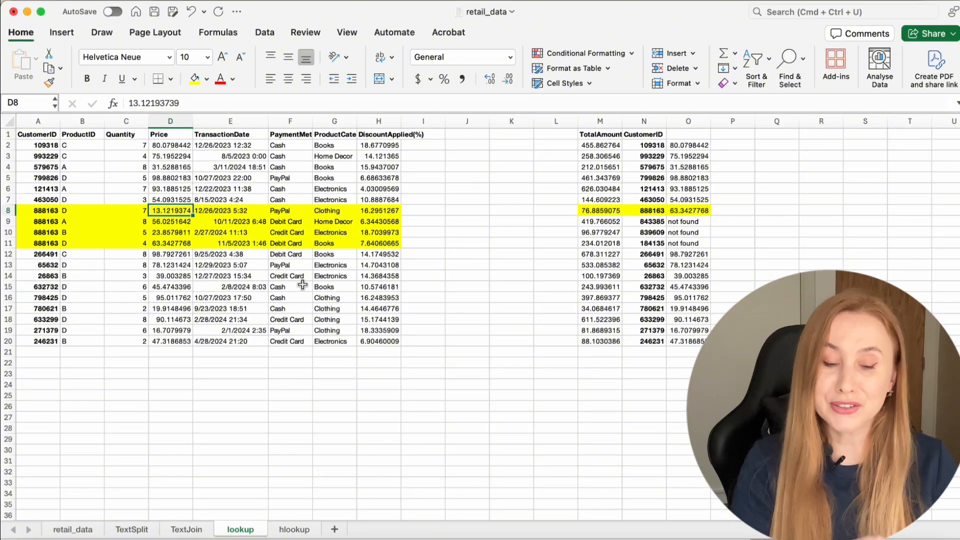
pyautogui.press('Down')
pyautogui.press('Down')
pyautogui.press('Down')
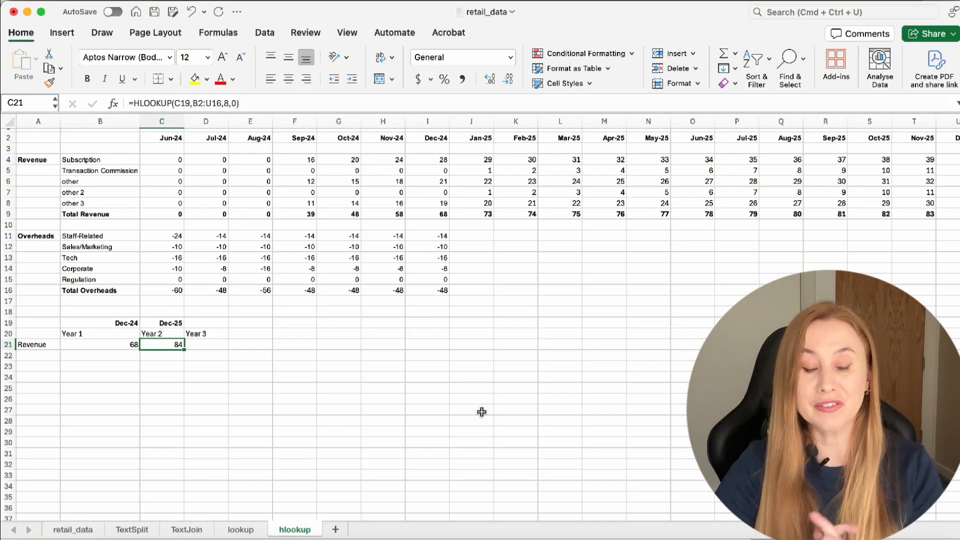
# Clear the Year 1 and Year 2 revenue formulas in B21:C21 on the hlookup sheet and review the monthly figures above.
pyautogui.click(187, 166)
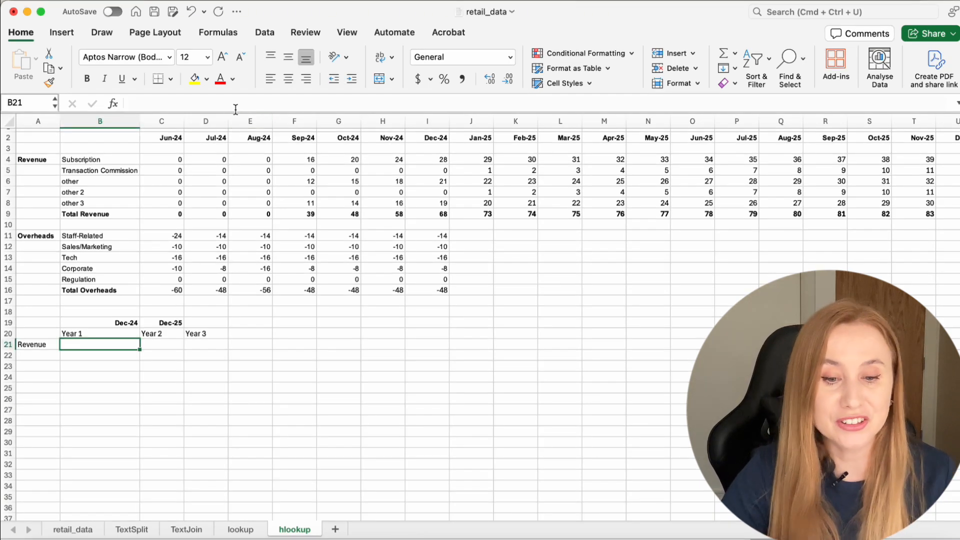
pyautogui.click(34, 160)
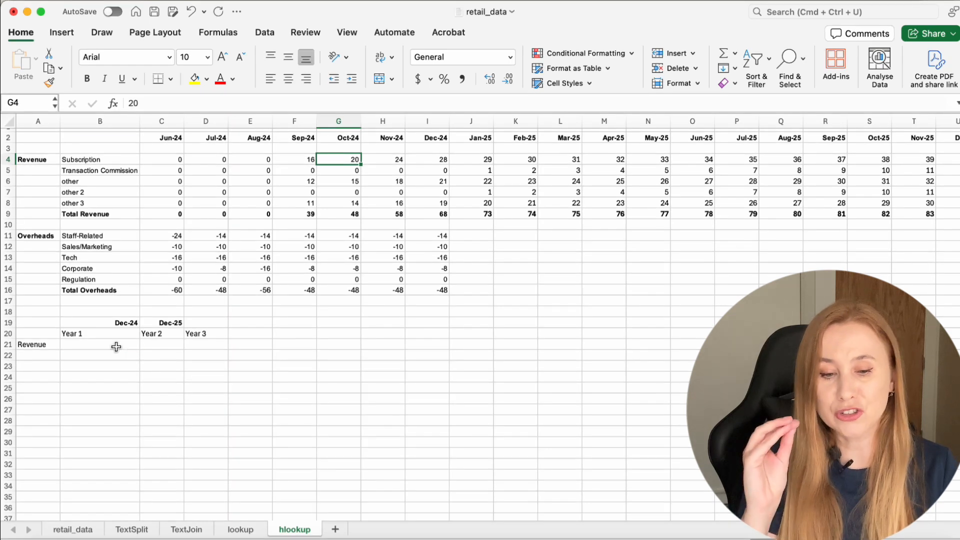
pyautogui.click(117, 345)
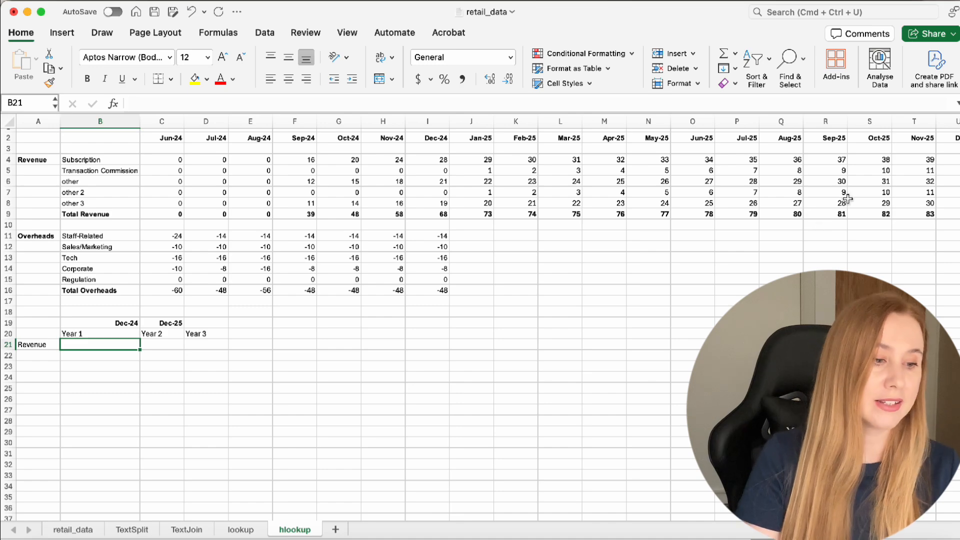
pyautogui.hscroll(3, 849, 199)
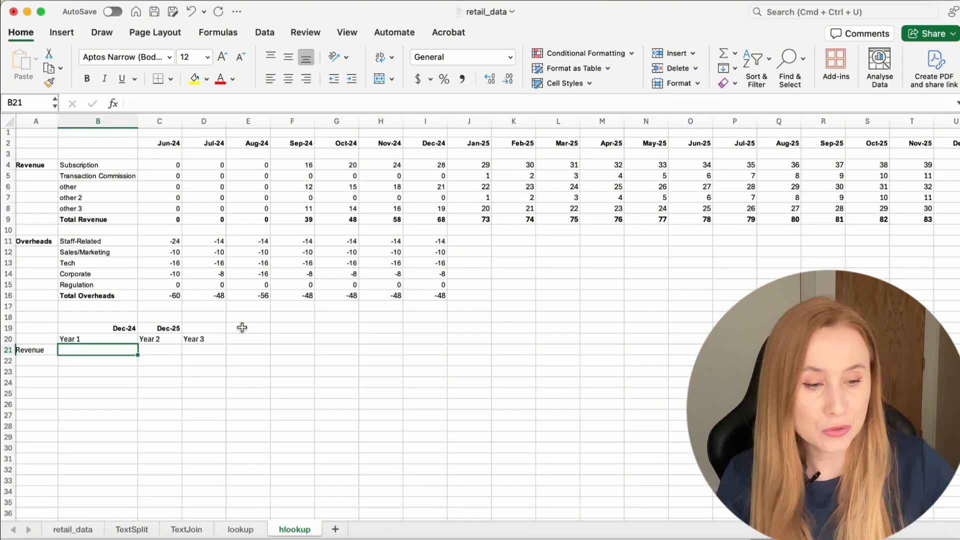
# Link Year 1 revenue in B21 directly to the Dec-24 total revenue in I9, and begin a formula for Year 2 in C21.
pyautogui.write('=')
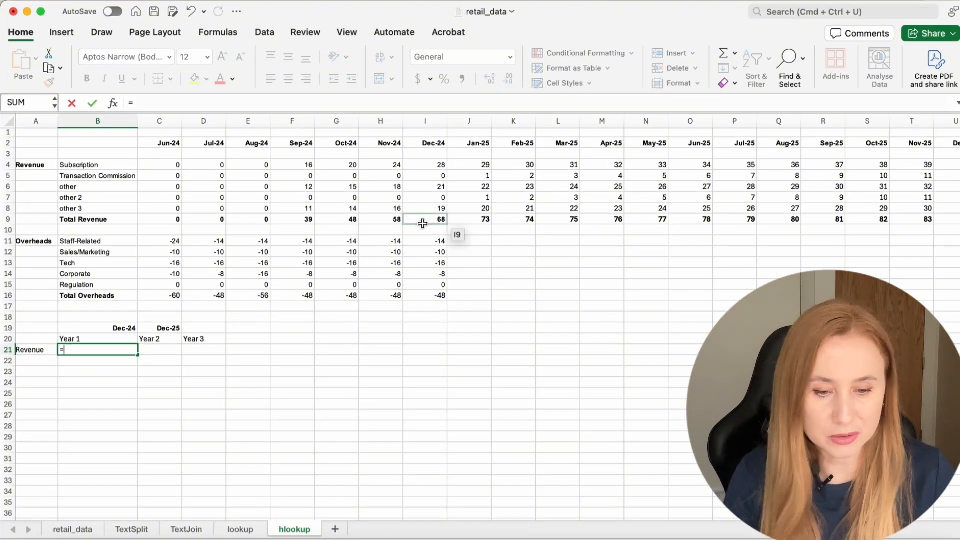
pyautogui.click(422, 222)
pyautogui.press('Return')
pyautogui.press('Up')
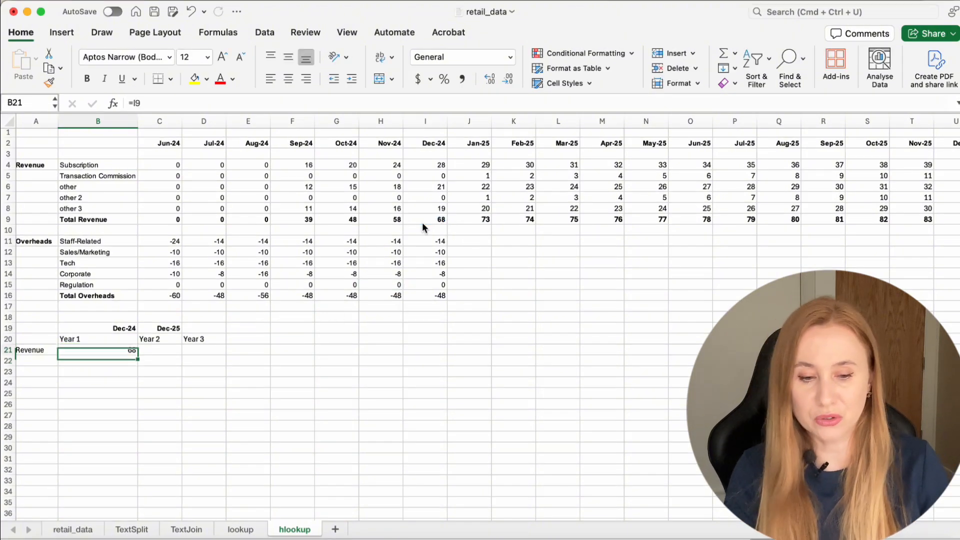
pyautogui.press('Right')
pyautogui.write('=')
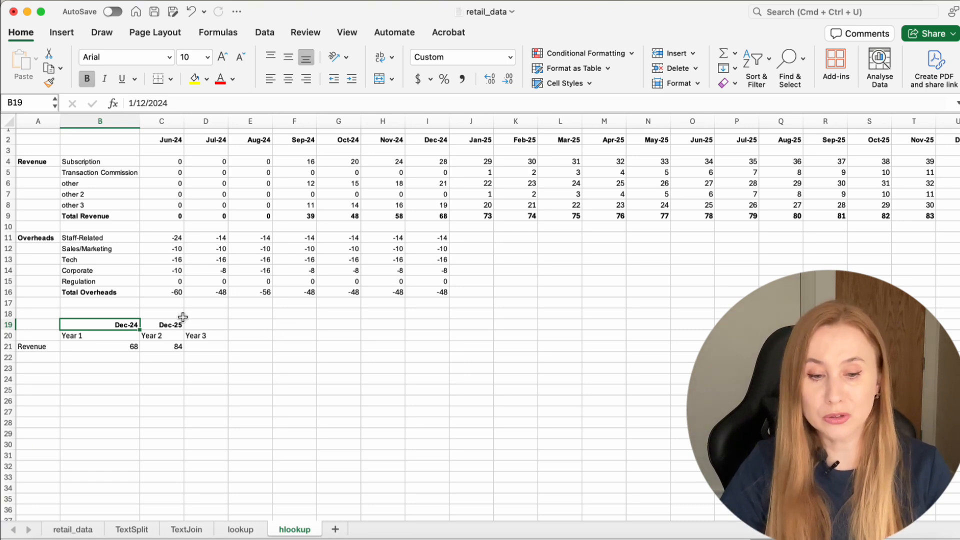
# Try hiding the helper dates by collapsing the height of row 19, and undo it.
pyautogui.click(107, 340)
pyautogui.moveTo(107, 340); pyautogui.dragTo(151, 334)
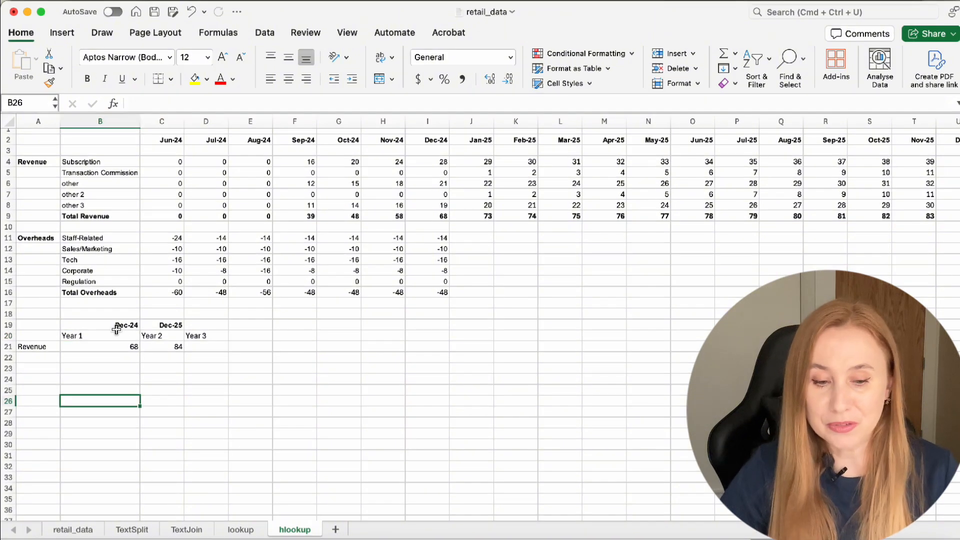
pyautogui.click(120, 326)
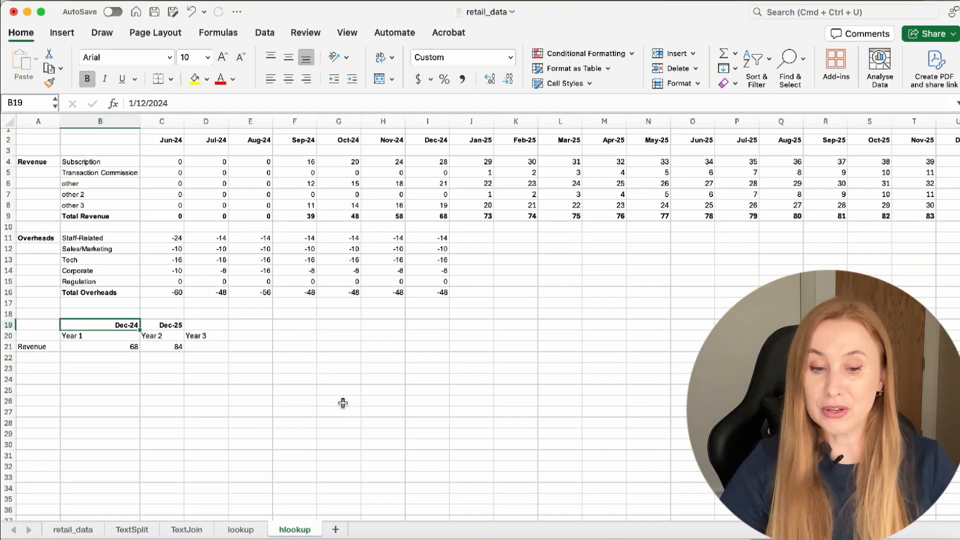
pyautogui.click(32, 326)
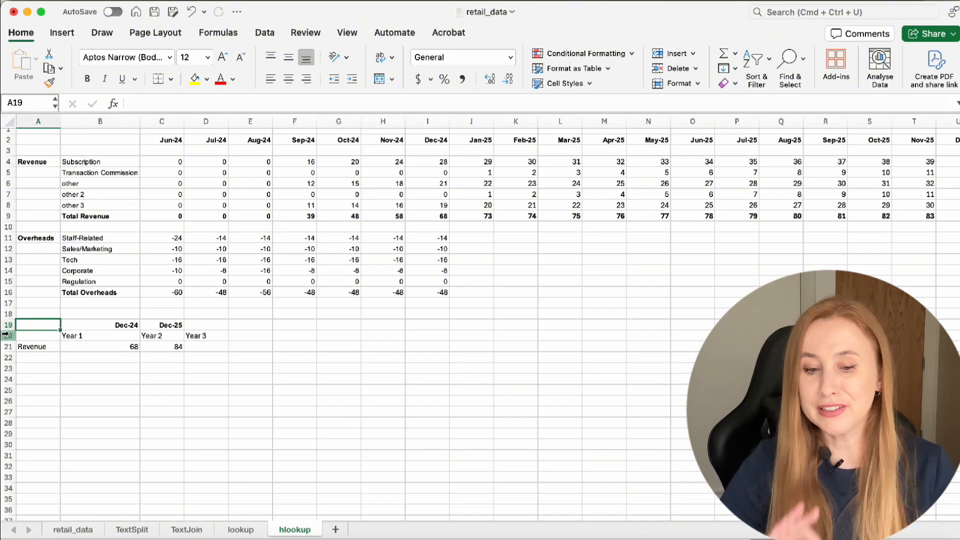
pyautogui.moveTo(8, 328); pyautogui.dragTo(7, 319)
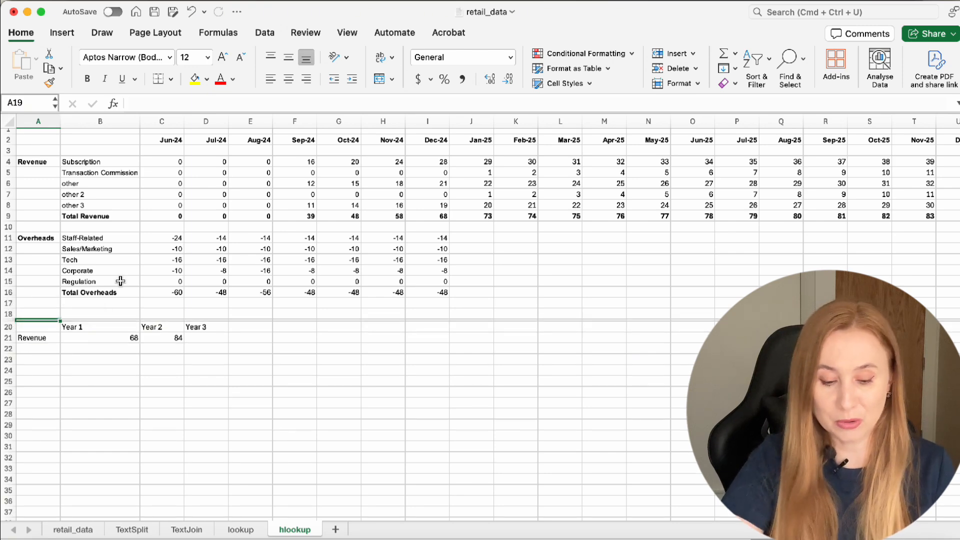
pyautogui.press('super+z')
# Try hiding the Dec-24 helper date in B19 with a white font colour, and undo it.
pyautogui.click(121, 325)
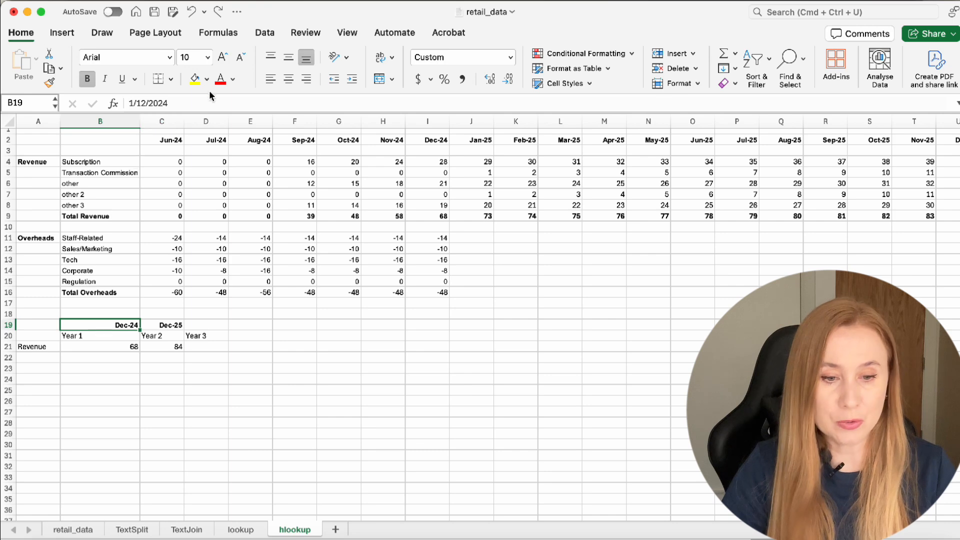
pyautogui.click(237, 79)
pyautogui.click(224, 136)
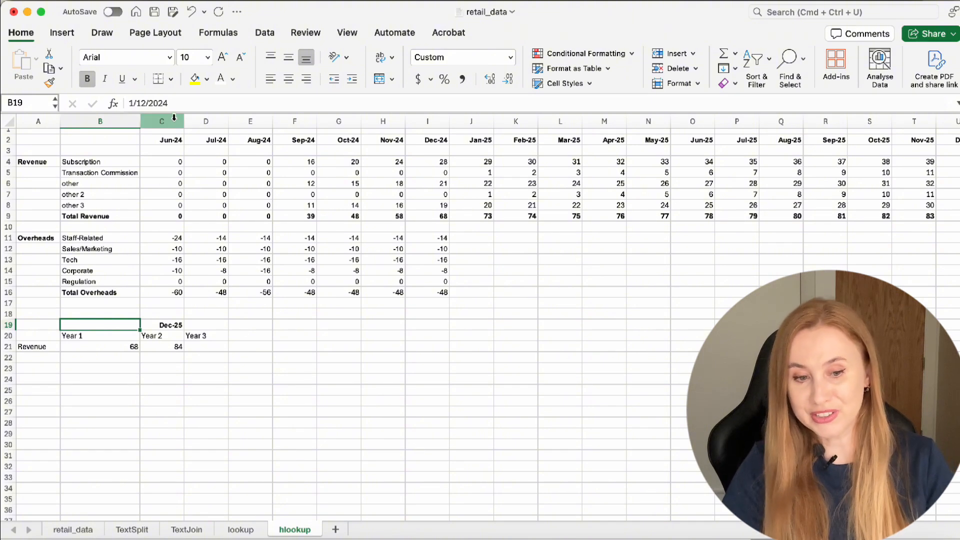
pyautogui.press('super+z')
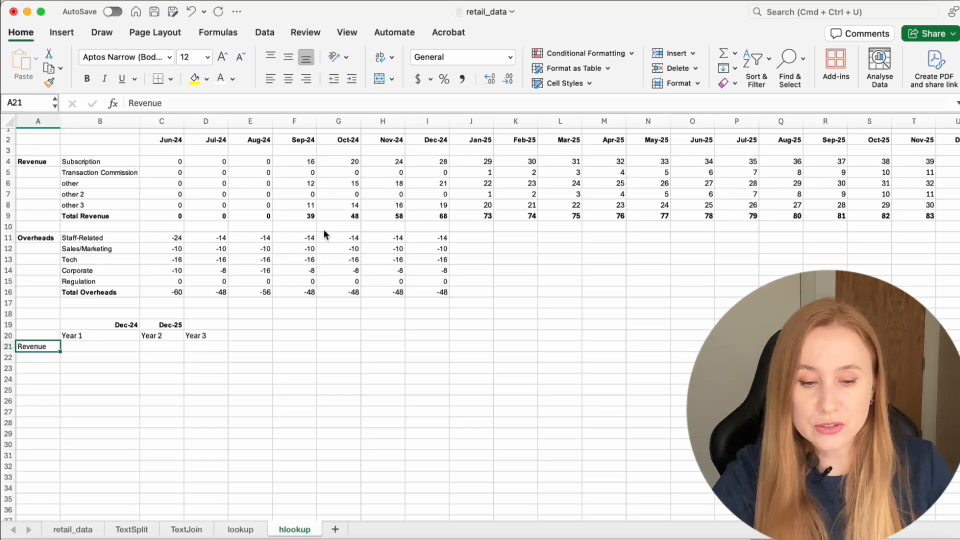
# Begin an HLOOKUP in B21 with the Dec-24 date in B19 as lookup value and the fixed table range $C$2:$U$16.
pyautogui.press('Right')
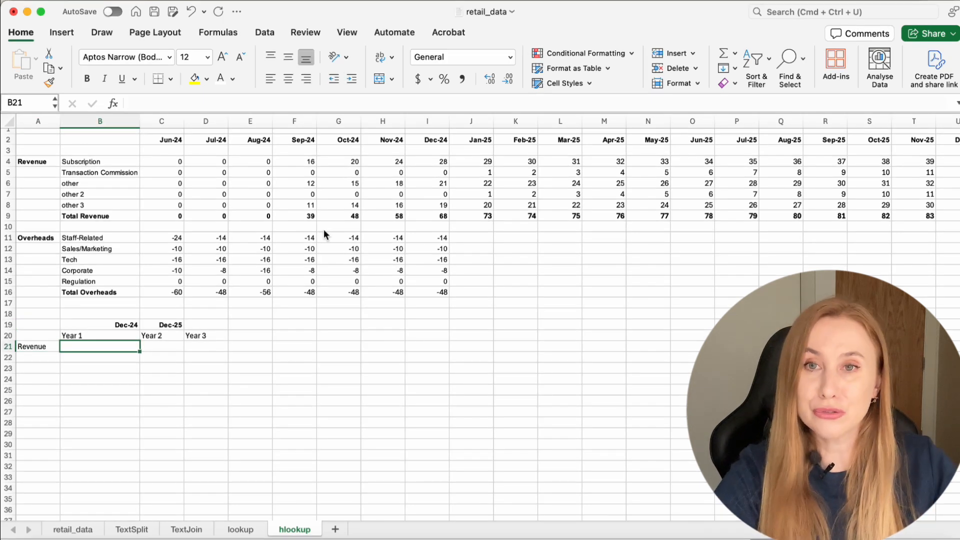
pyautogui.write('=h')
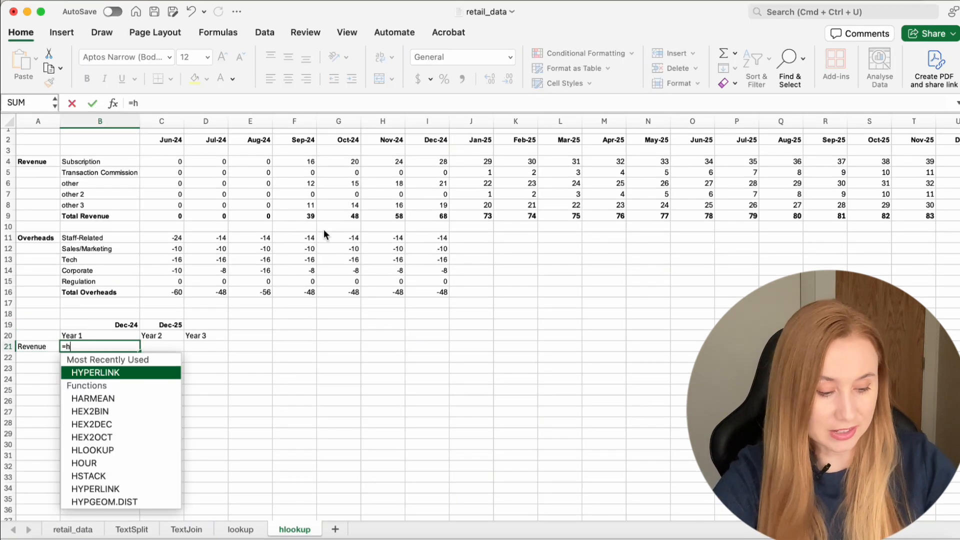
pyautogui.write('lookup(')
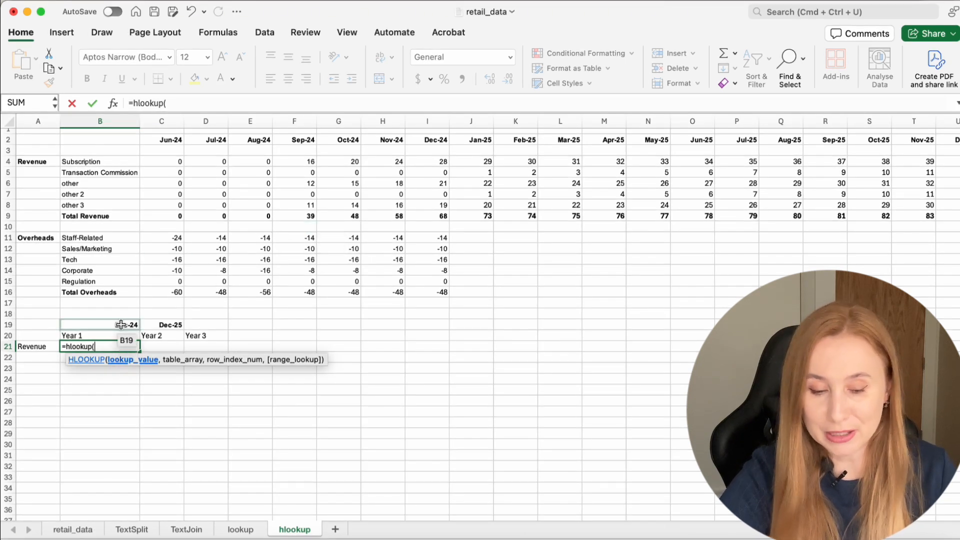
pyautogui.click(121, 326)
pyautogui.write(',')
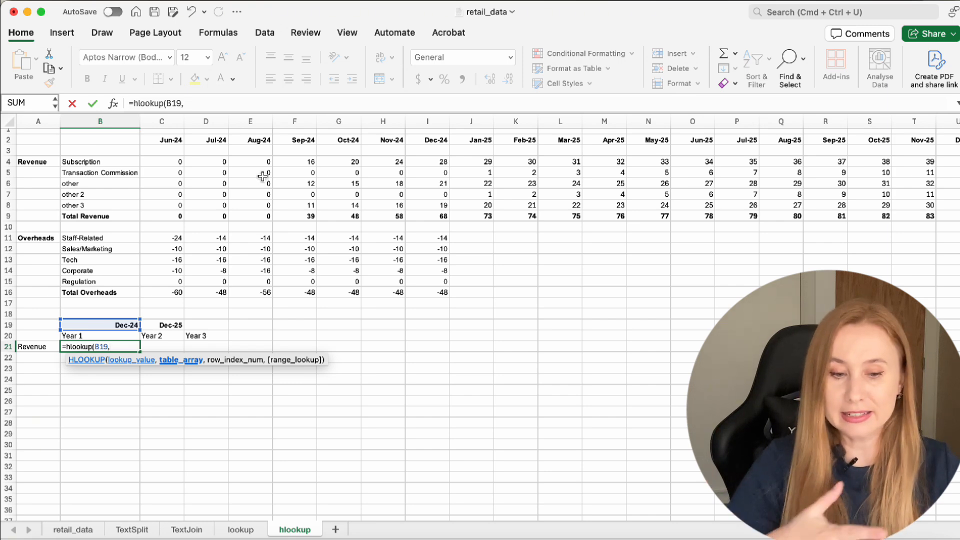
pyautogui.moveTo(170, 140); pyautogui.dragTo(834, 293)
pyautogui.press('F4')
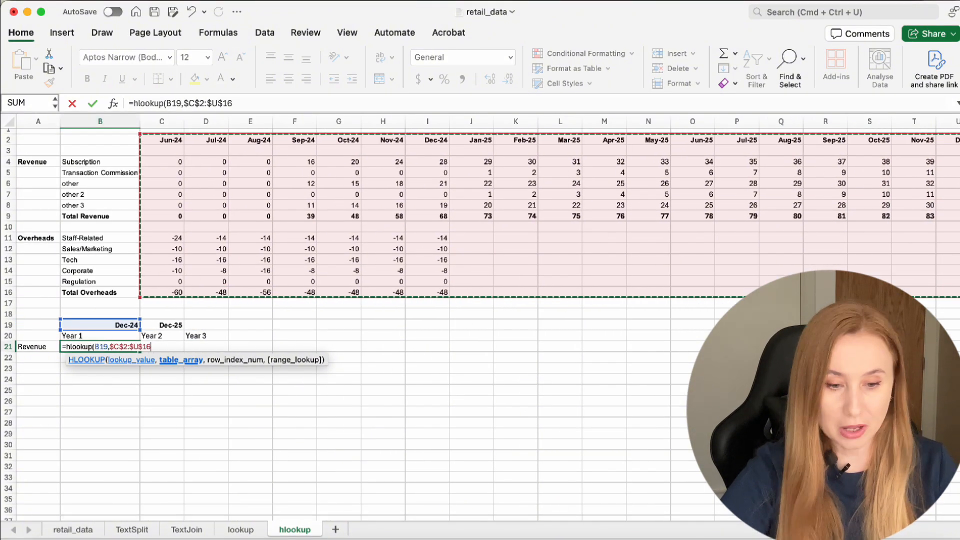
# Complete the B21 HLOOKUP with row index 8 and FALSE for exact match, and check it against Dec-24 total revenue in I9.
pyautogui.click(252, 104)
pyautogui.write(',')
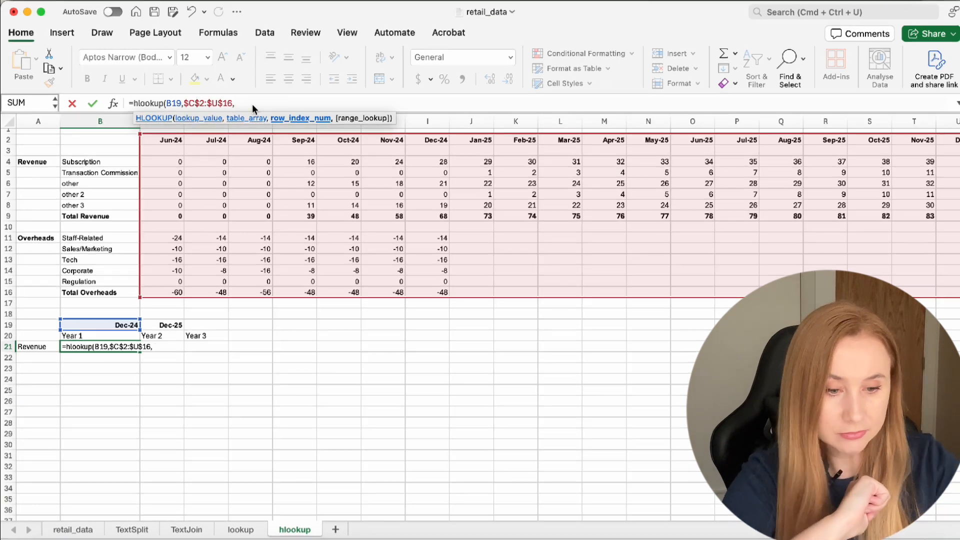
pyautogui.write('8,')
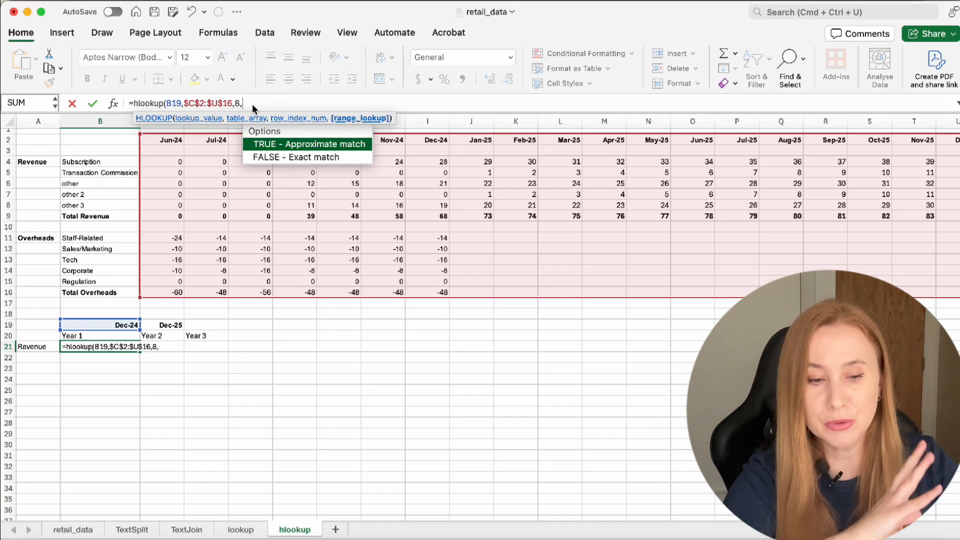
pyautogui.doubleClick(278, 157)
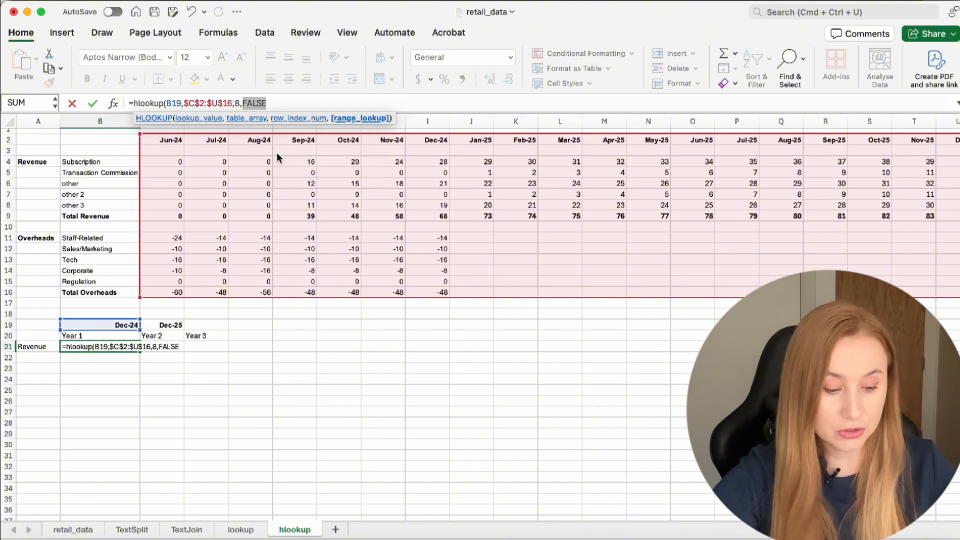
pyautogui.press('Return')
pyautogui.press('Up')
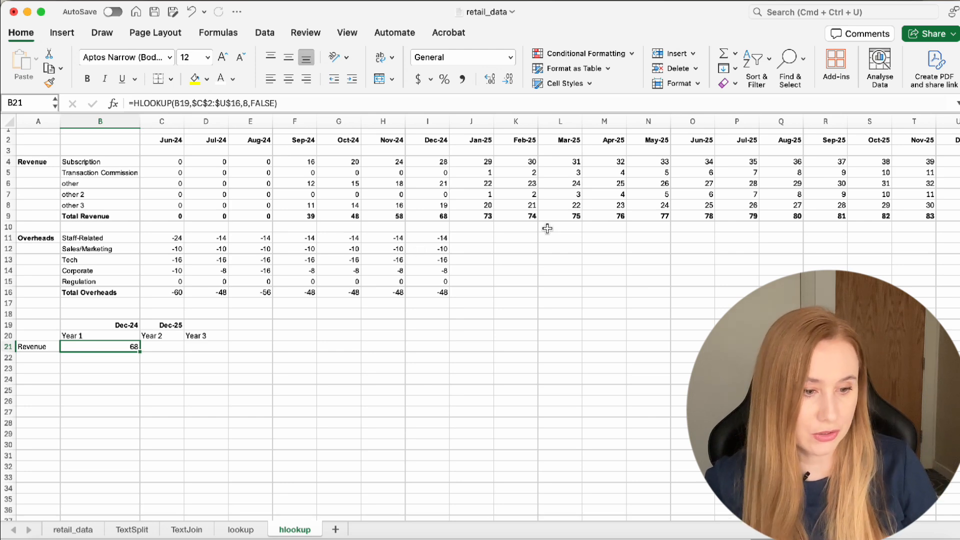
pyautogui.click(444, 213)
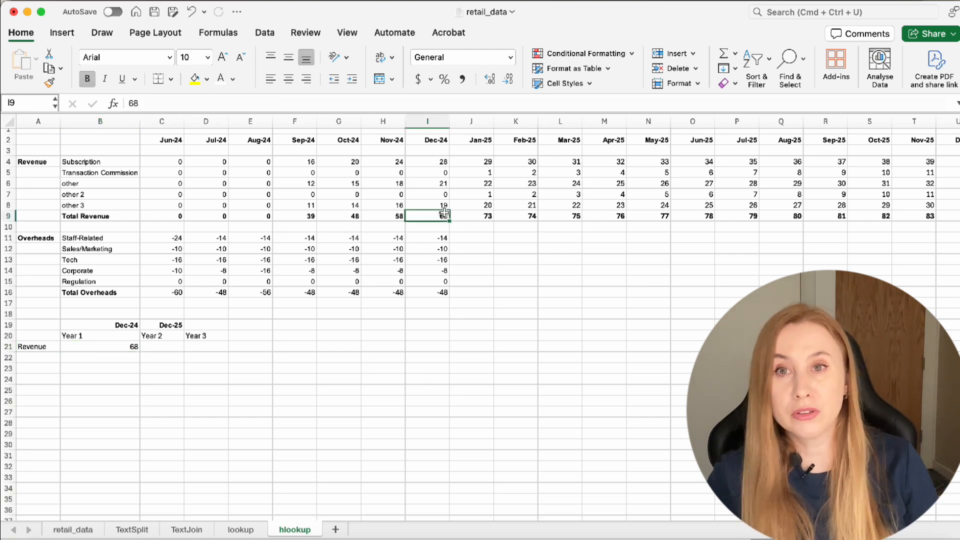
# Copy the Year 1 HLOOKUP across to Year 2 in C21 and check it against the Dec-25 total revenue in U9.
pyautogui.click(127, 347)
pyautogui.moveTo(139, 354); pyautogui.dragTo(181, 352)
pyautogui.click(172, 350)
pyautogui.hscroll(3, 550, 344)
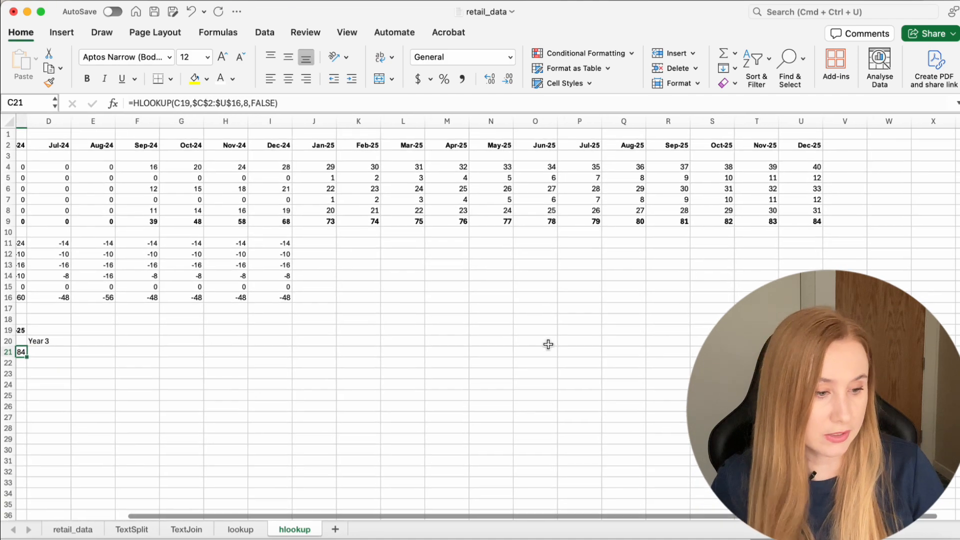
pyautogui.click(809, 221)
pyautogui.hscroll(-1, 425, 333)
pyautogui.hscroll(-2, 406, 338)
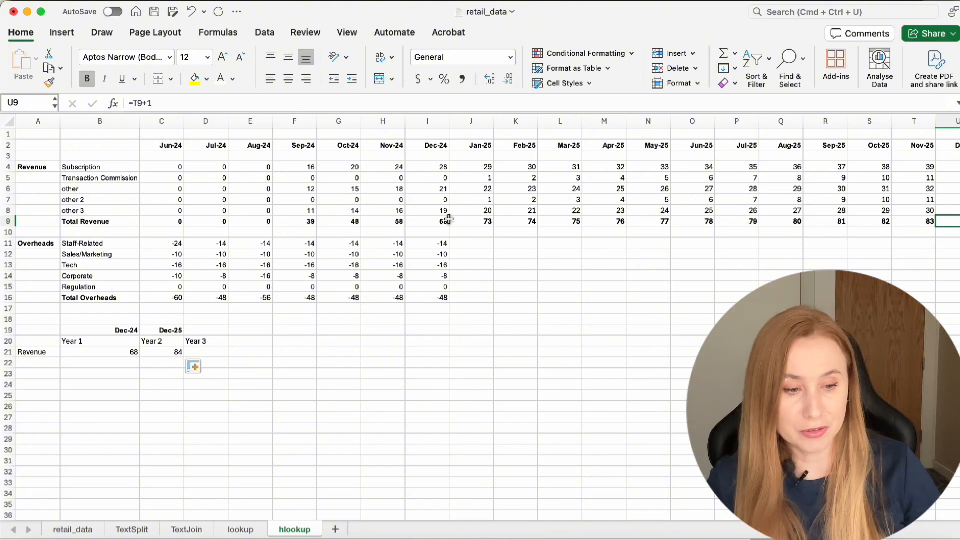
# Link B22 directly to the Dec-24 total revenue in I9 as a comparison below the HLOOKUP.
pyautogui.click(107, 365)
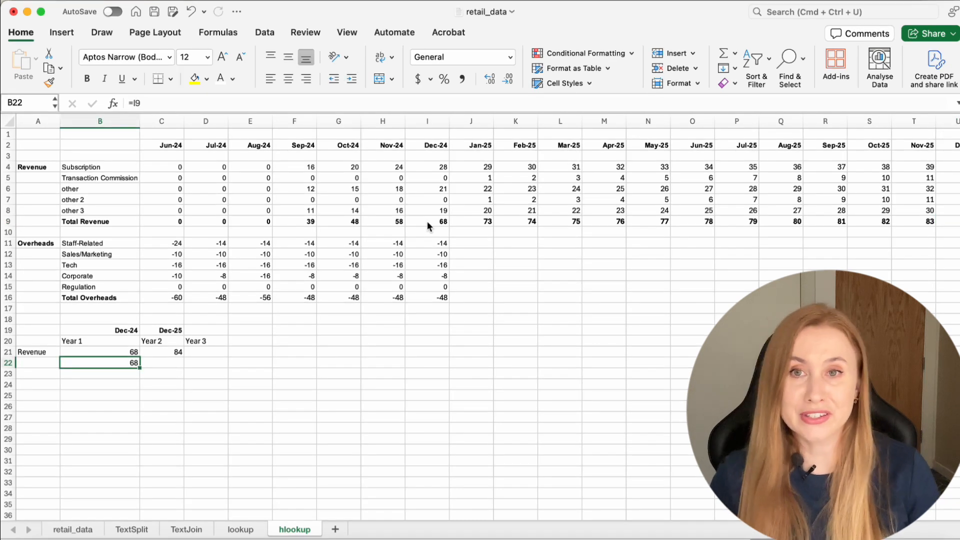